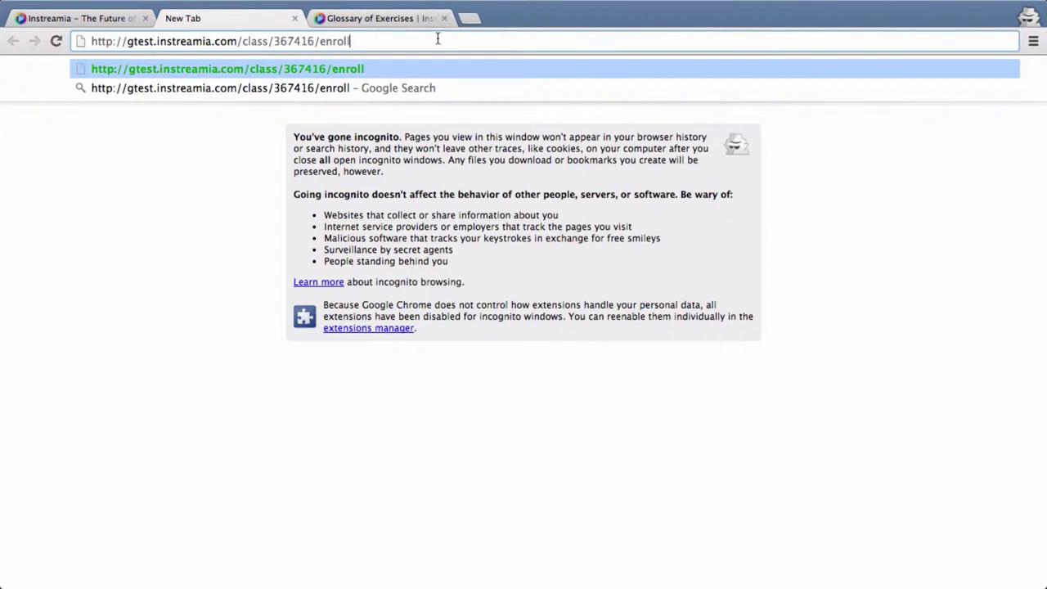
Load the LTMOOC Spanish Sandbox enrollment page and bring up the Create account options
key("Return")
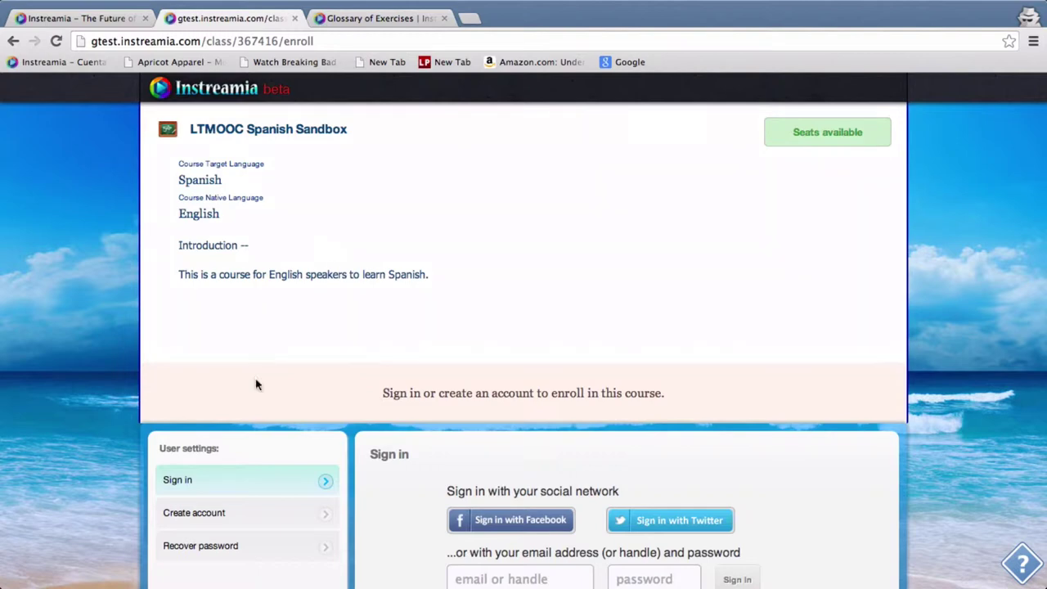
scroll(102, 331, "down", 2)
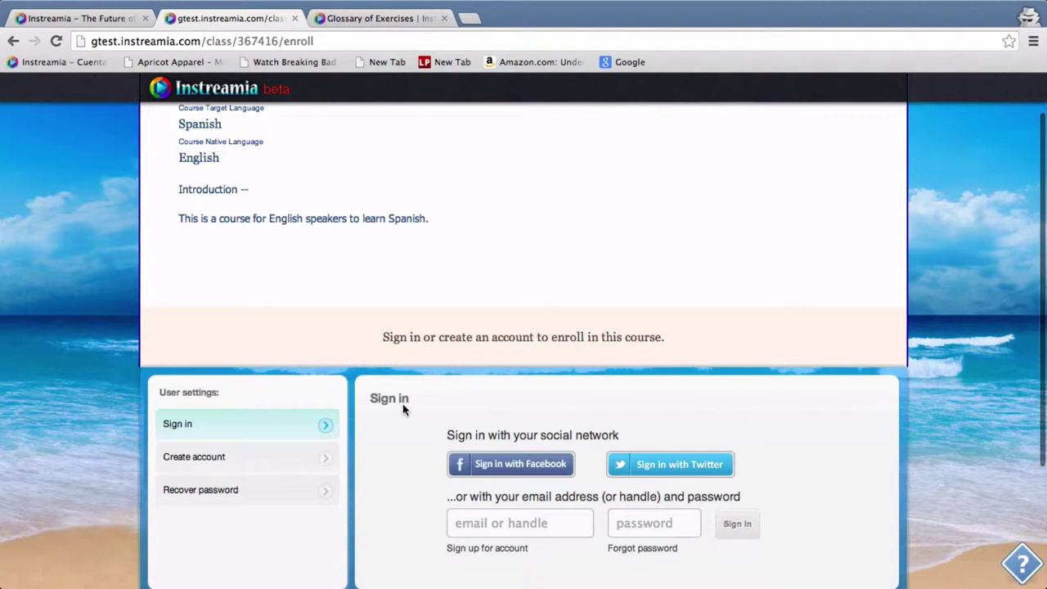
scroll(404, 408, "down", 1)
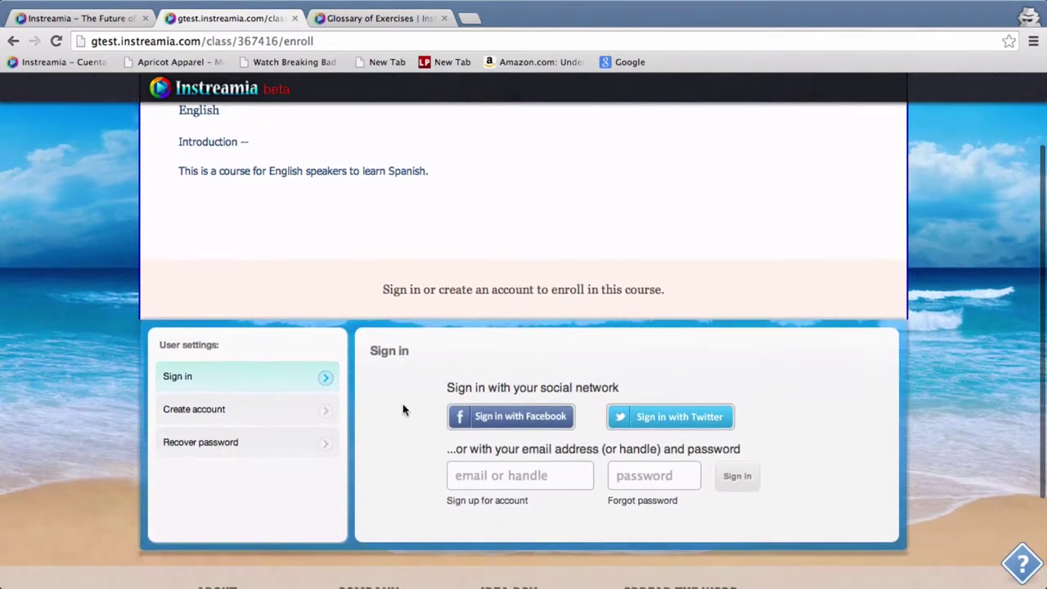
left_click(280, 420)
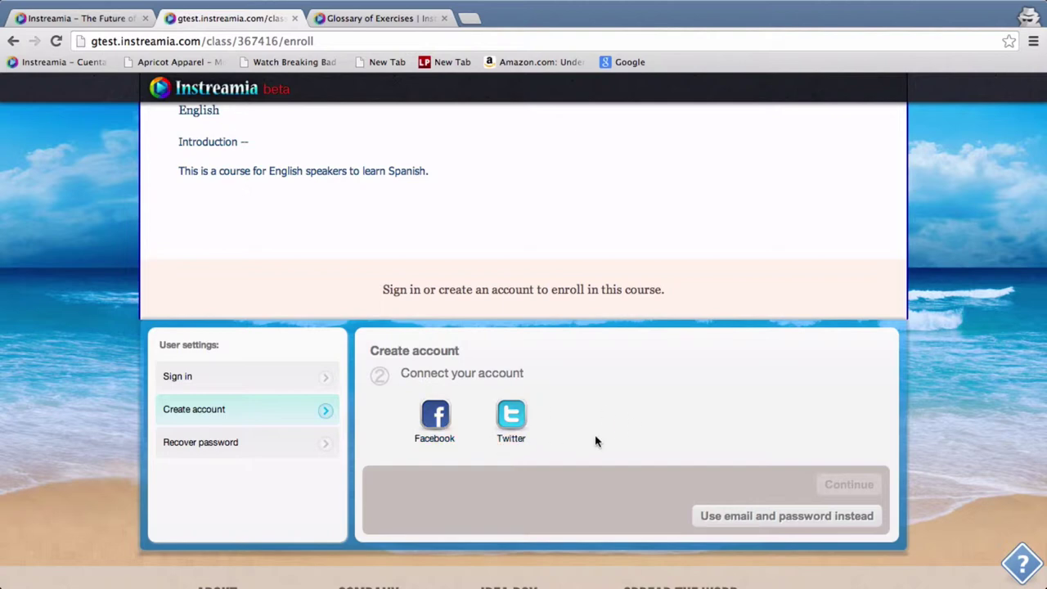
Return to the sign-in form and log in with the account e-mail and password
left_click(727, 514)
left_click(301, 384)
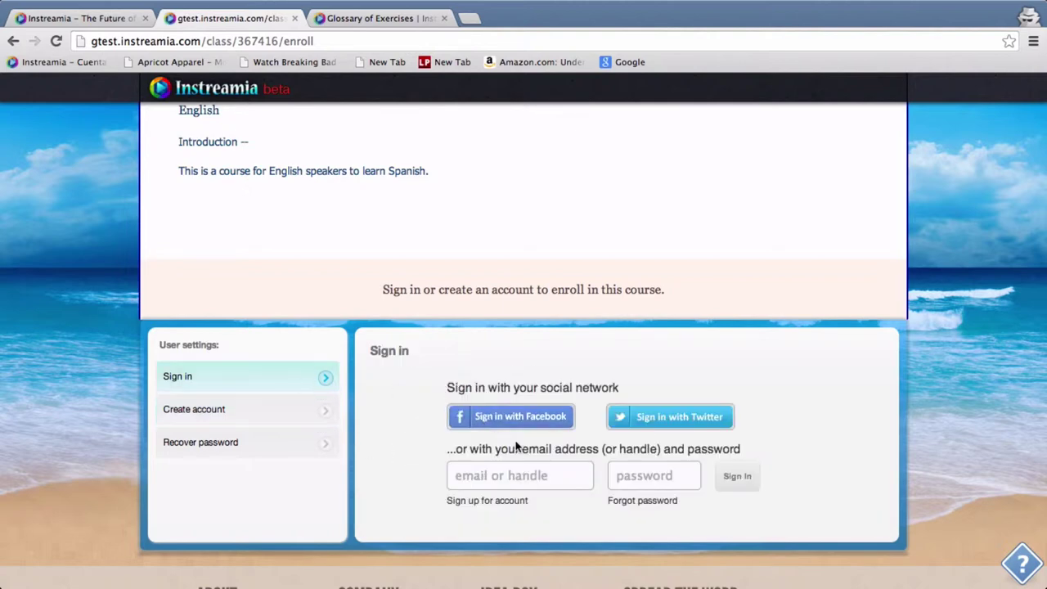
left_click(518, 474)
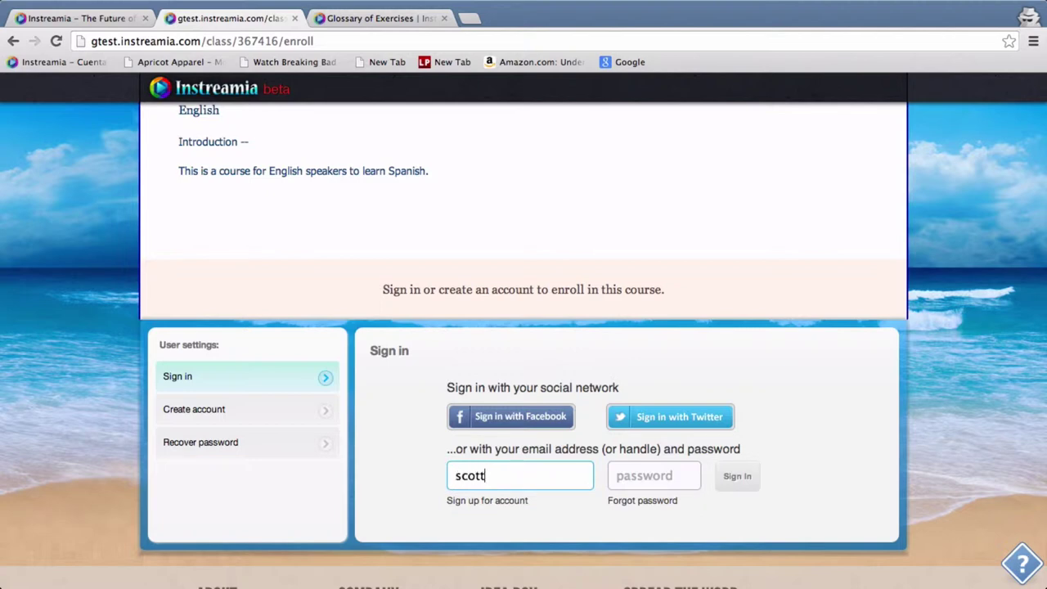
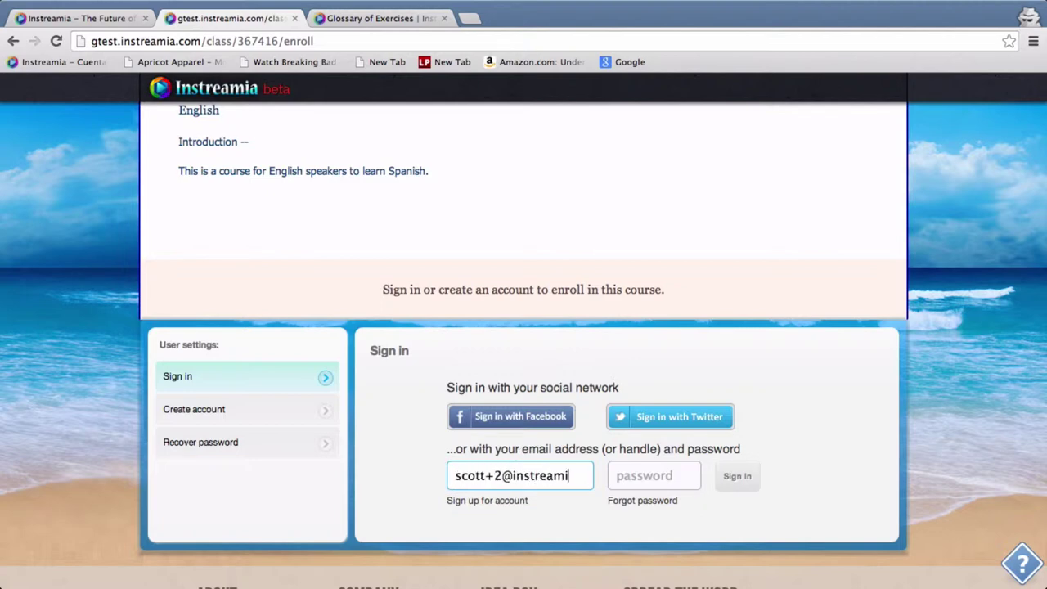
key("Tab")
type("••••")
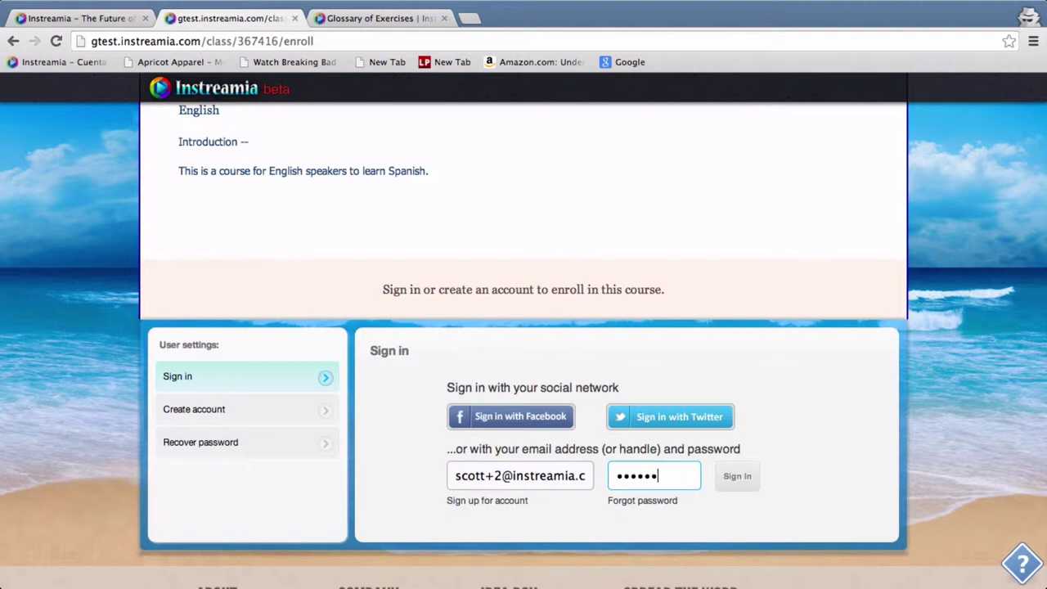
key("Return")
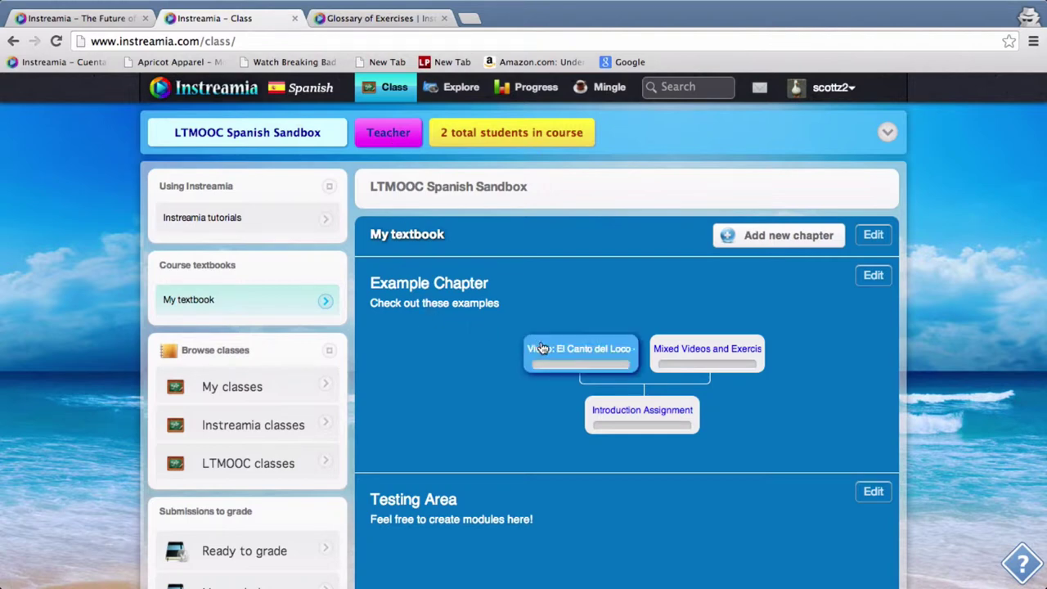
left_click(575, 367)
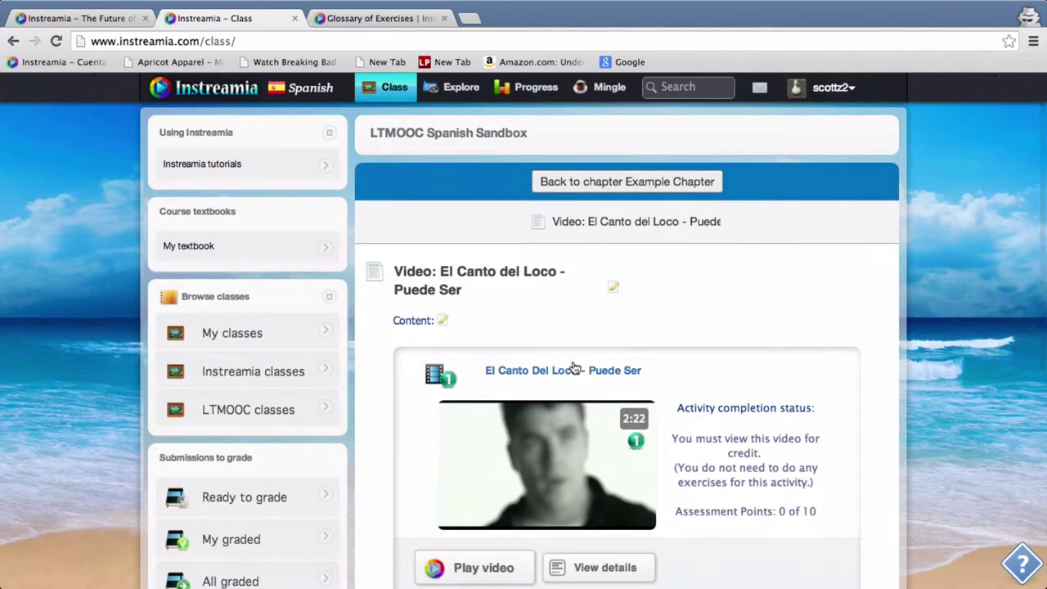
scroll(575, 367, "down", 2)
scroll(575, 367, "down", 2)
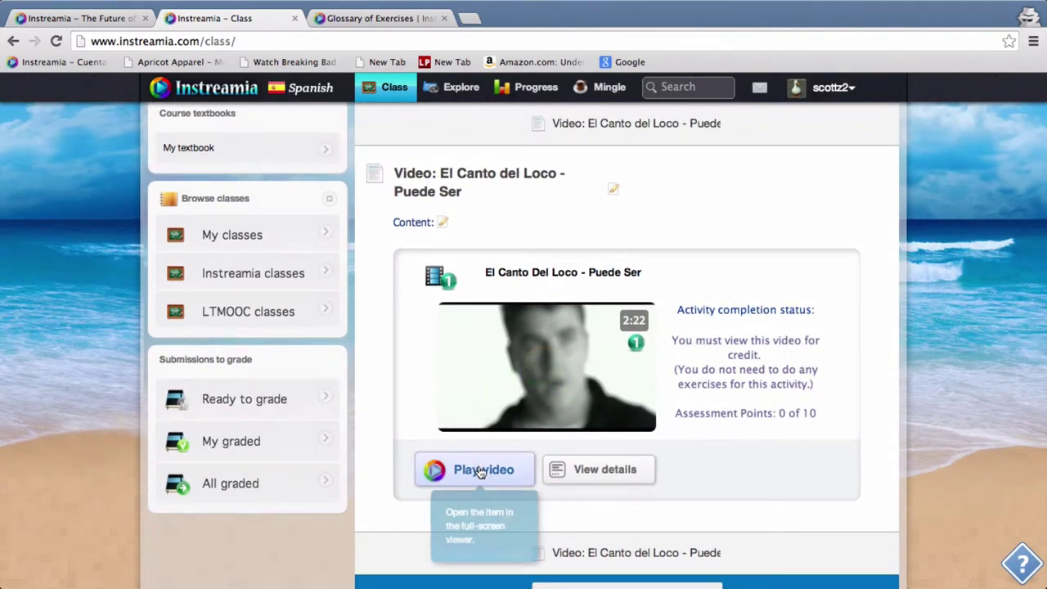
left_click(442, 223)
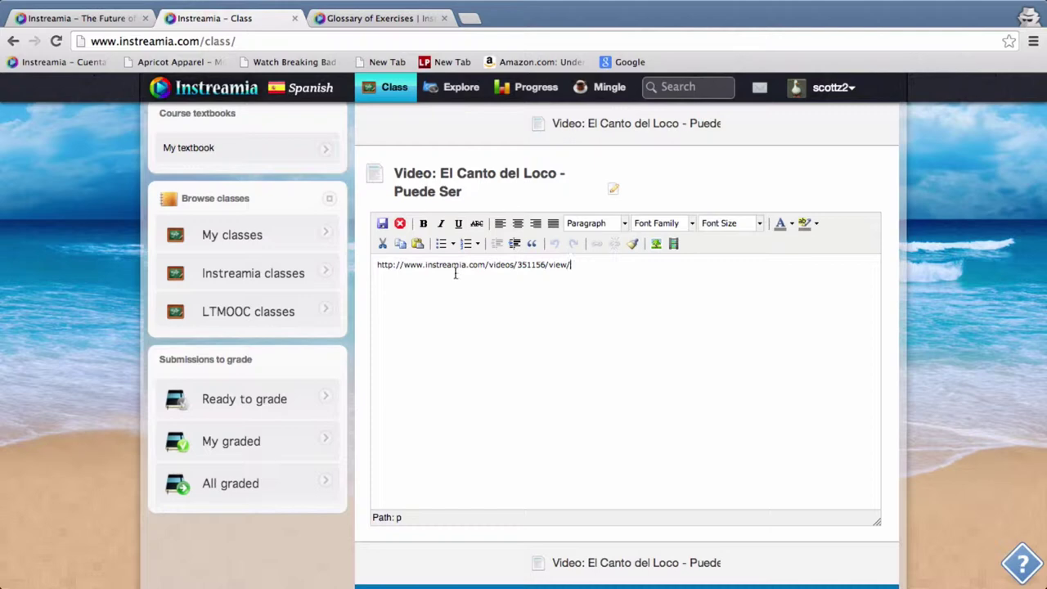
double_click(526, 266)
left_click(567, 265)
left_click(400, 222)
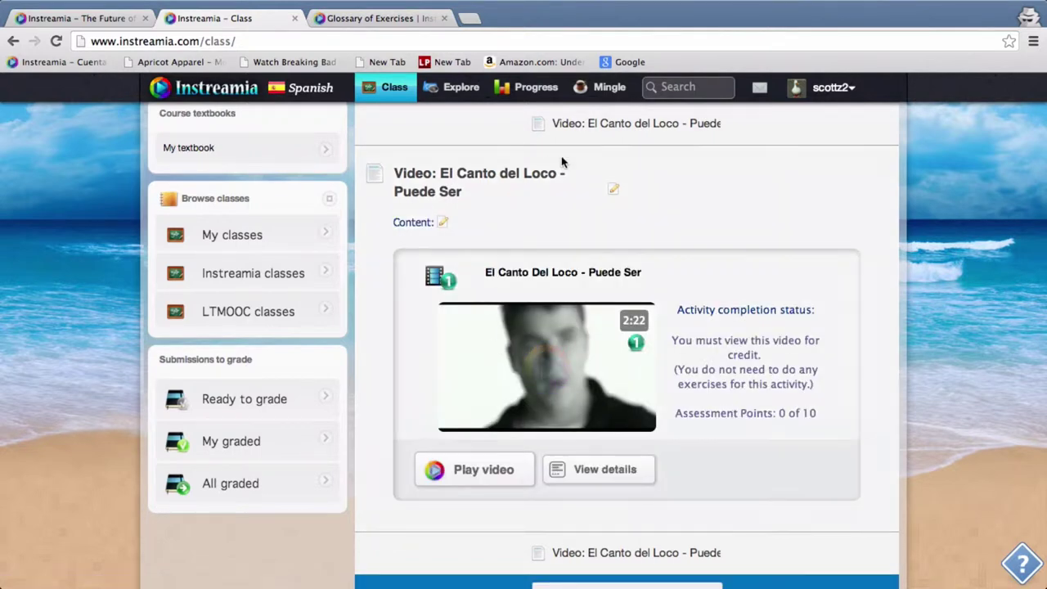
scroll(550, 214, "up", 1)
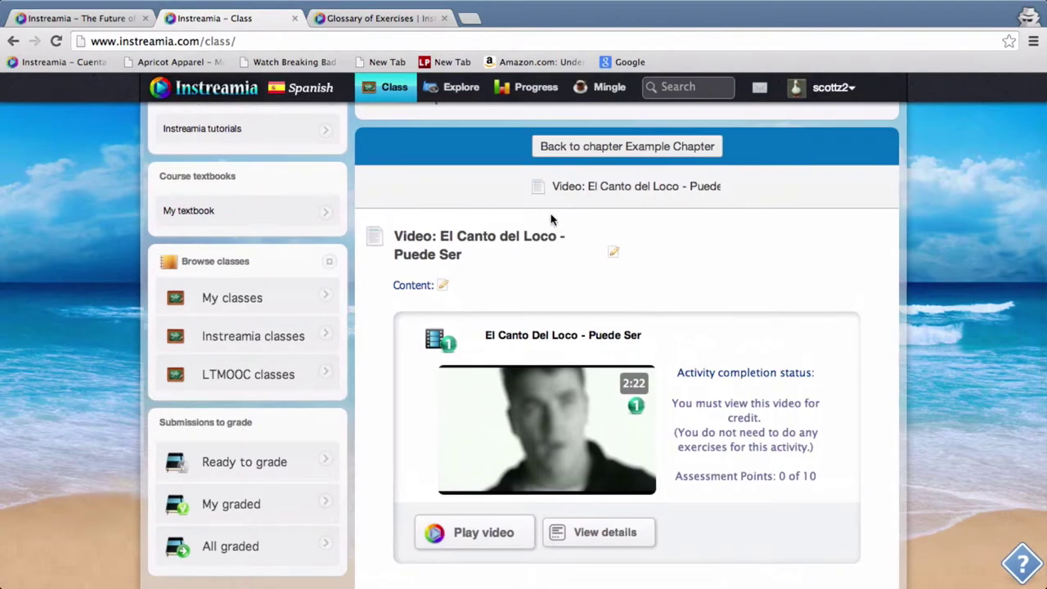
Open the Mixed Videos and Exercises module from Example Chapter and edit its content
left_click(603, 147)
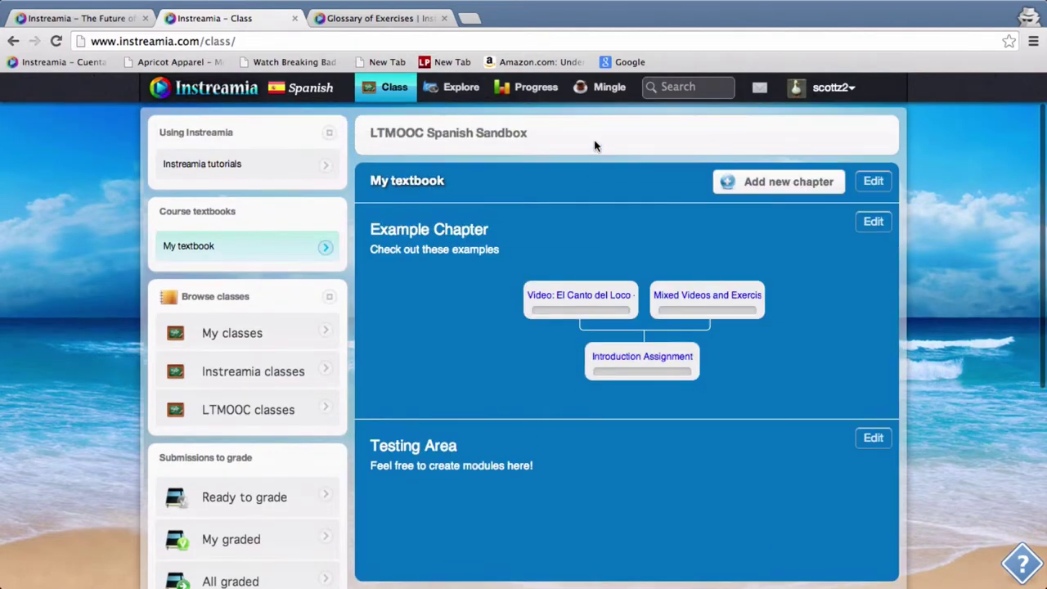
left_click(677, 355)
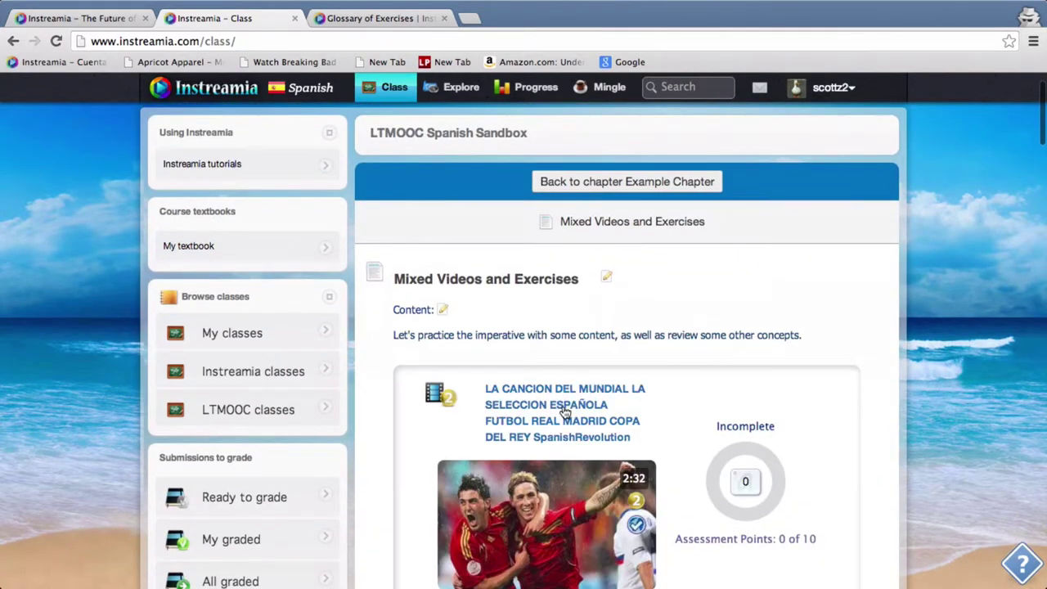
scroll(551, 458, "down", 2)
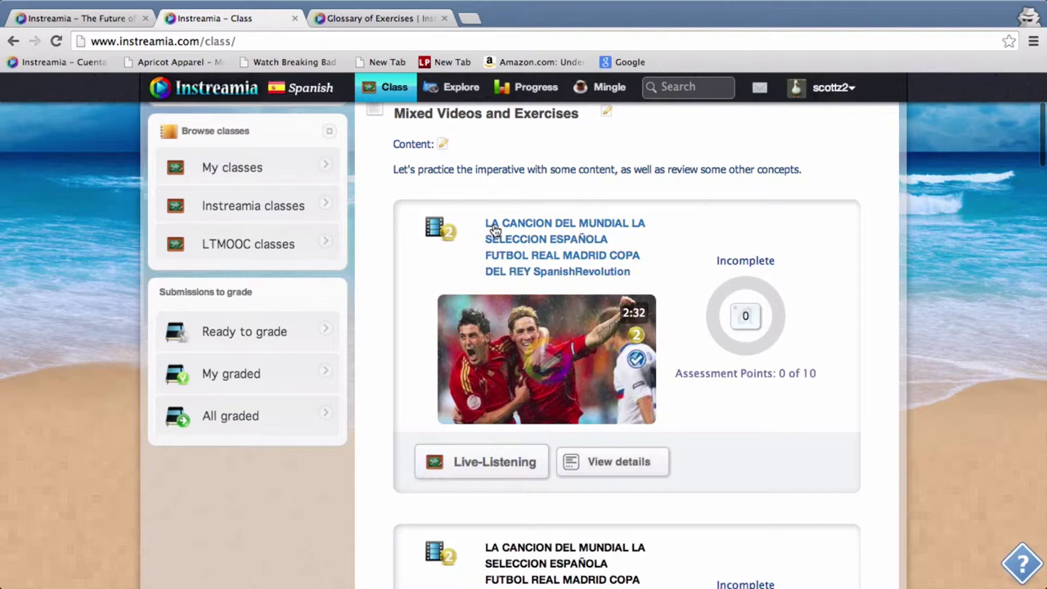
scroll(491, 224, "up", 1)
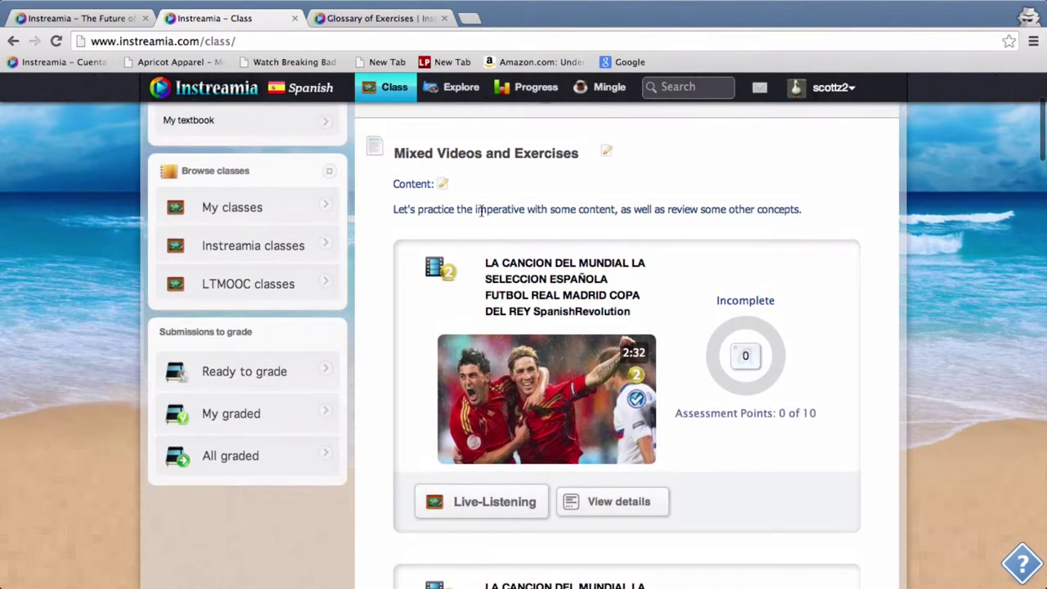
left_click(441, 184)
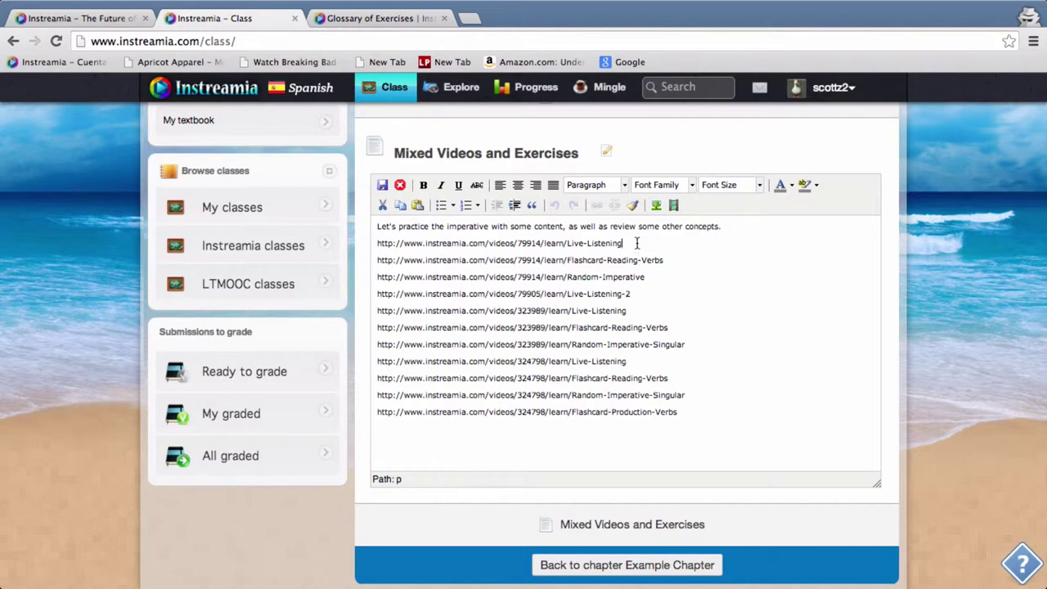
Examine the first exercise link's learn/Live-Listening path, video number 79914 and the word Listening
left_click_drag(636, 243, 541, 243)
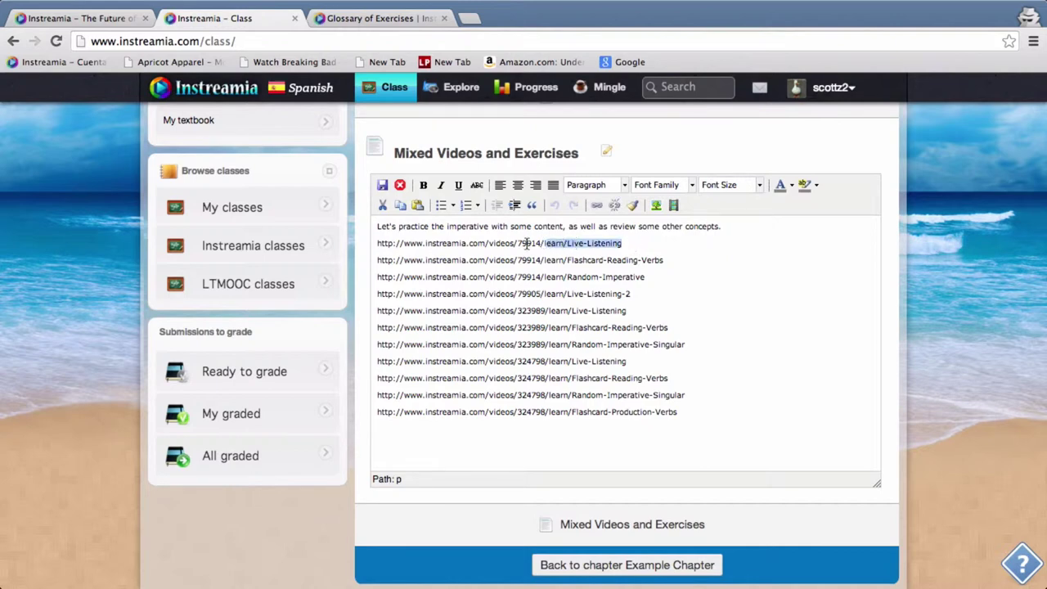
double_click(528, 243)
left_click(556, 245)
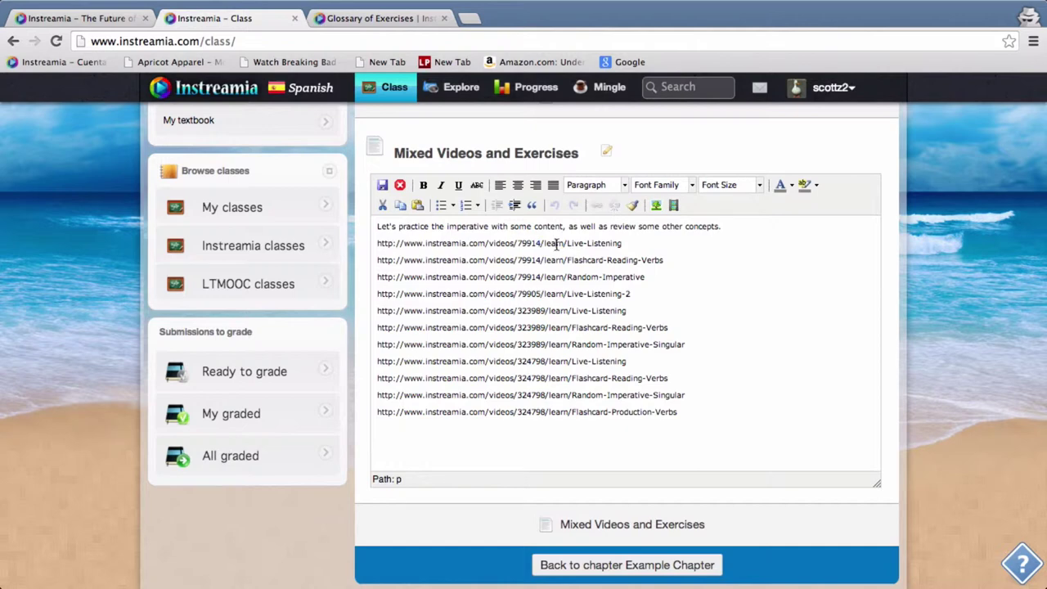
double_click(609, 243)
left_click(634, 243)
left_click(377, 19)
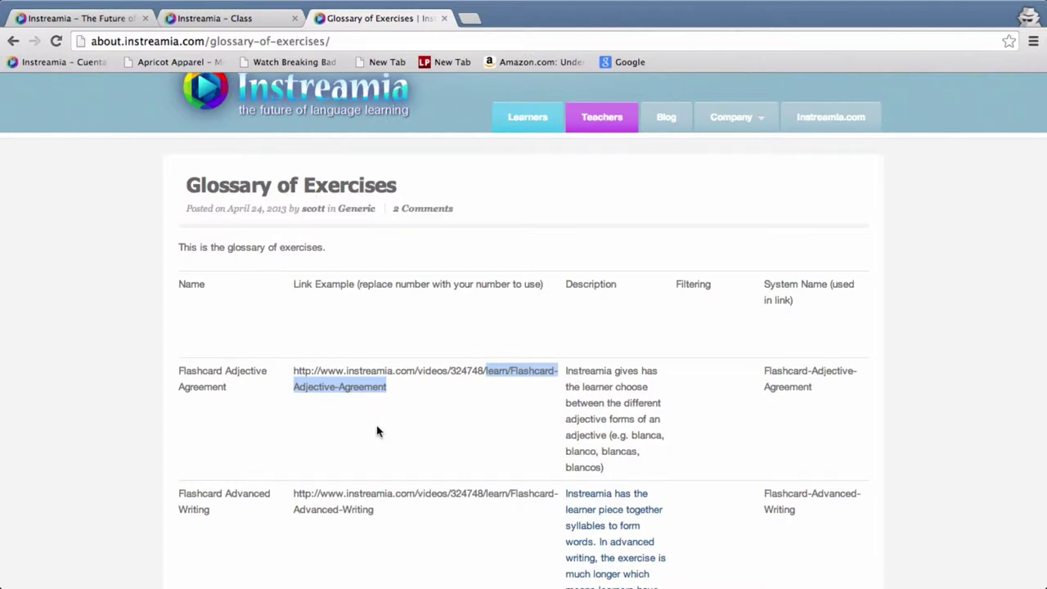
scroll(376, 430, "down", 2)
scroll(376, 431, "down", 5)
scroll(376, 430, "up", 1)
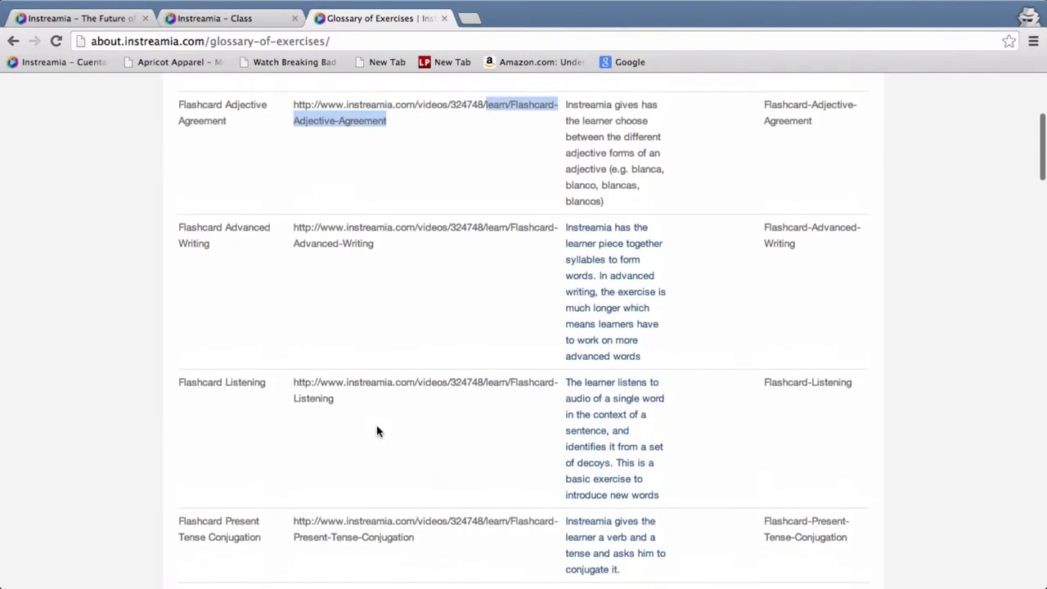
left_click_drag(393, 242, 489, 226)
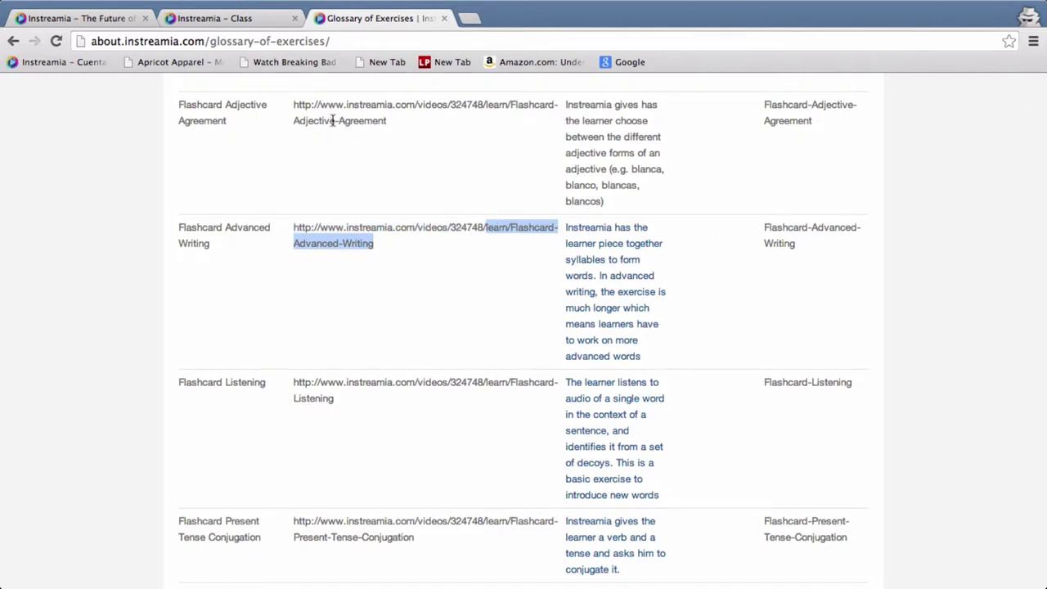
Return to the content editor and select the whole first exercise link
left_click(247, 21)
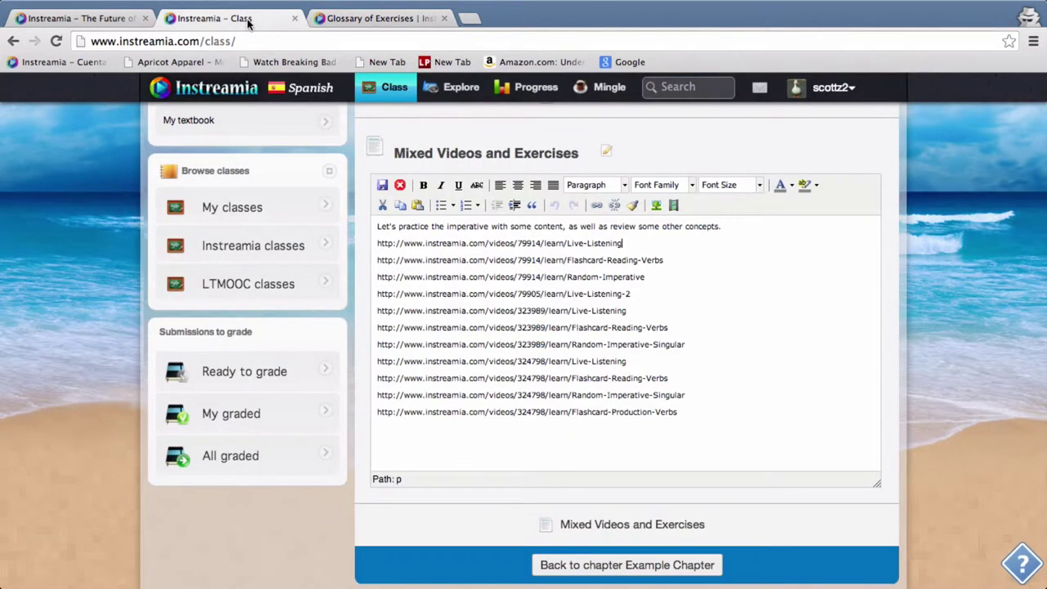
left_click(527, 270)
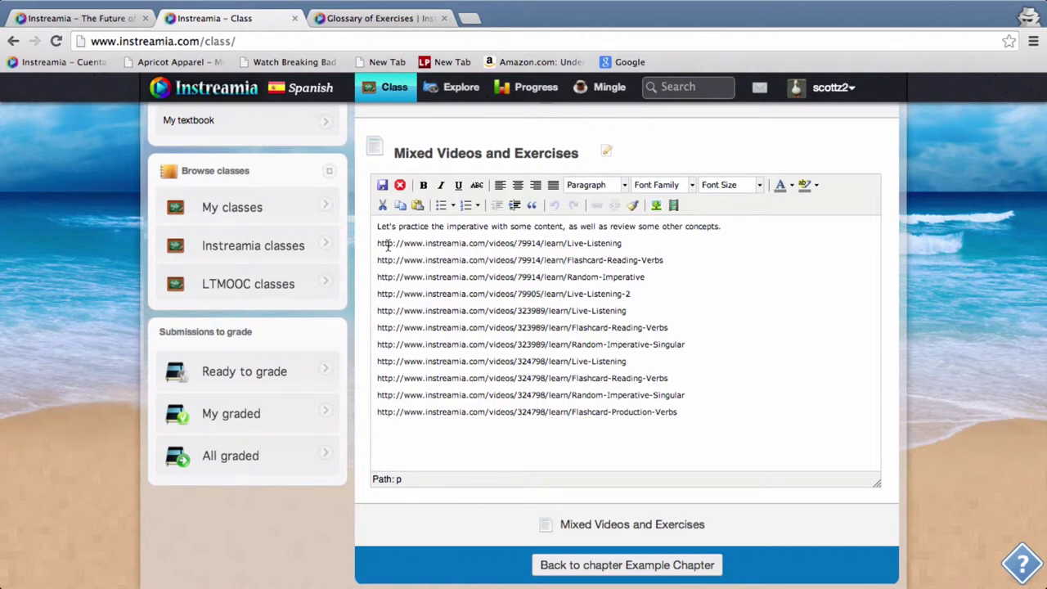
left_click_drag(377, 242, 632, 245)
left_click(597, 233)
Go back to the textbook overview showing Example Chapter and Testing Area
scroll(491, 219, "up", 2)
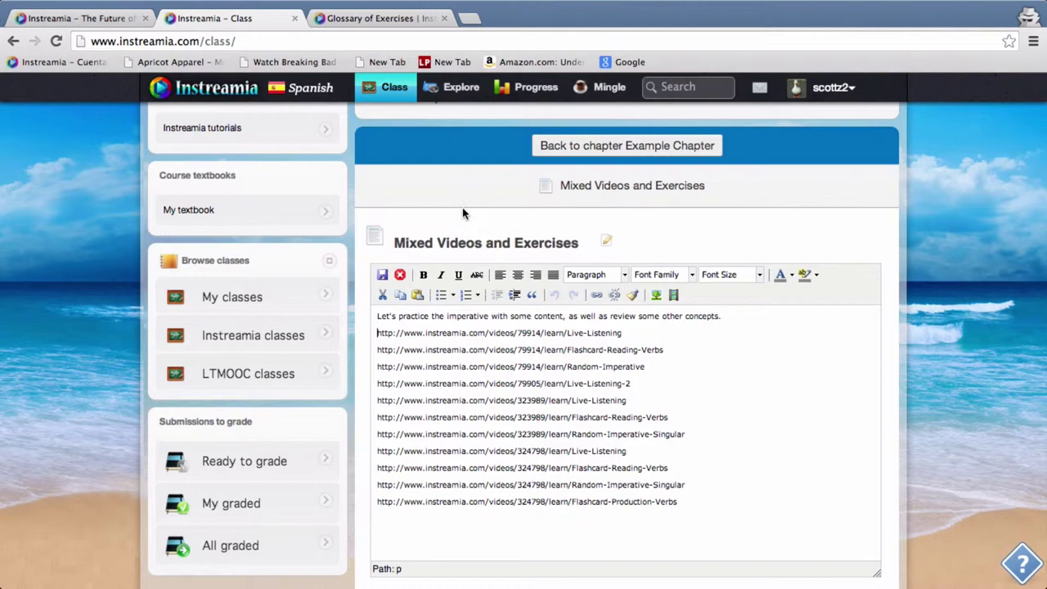
scroll(462, 212, "up", 2)
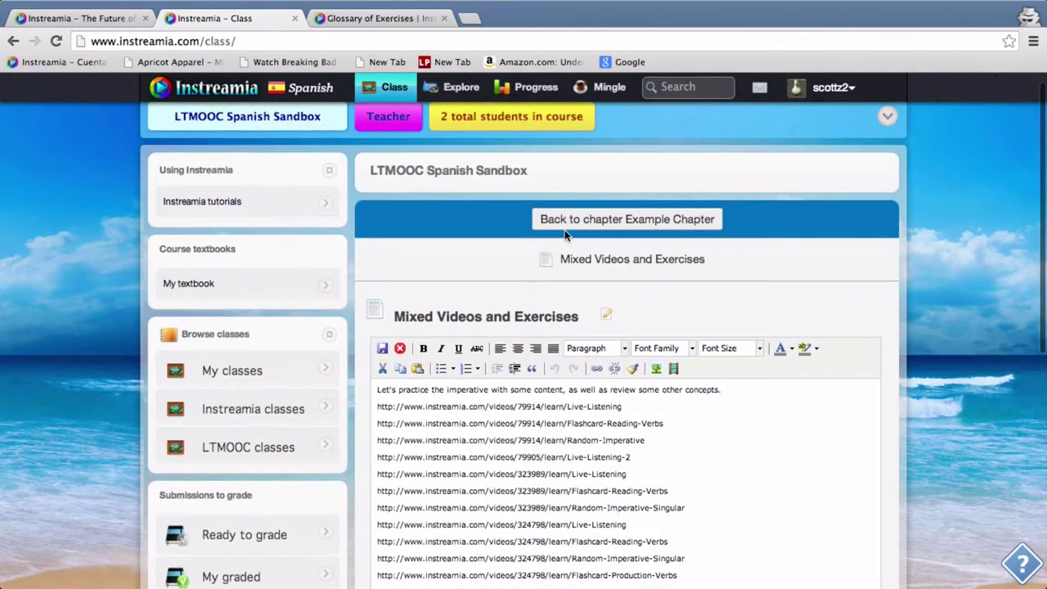
left_click(564, 229)
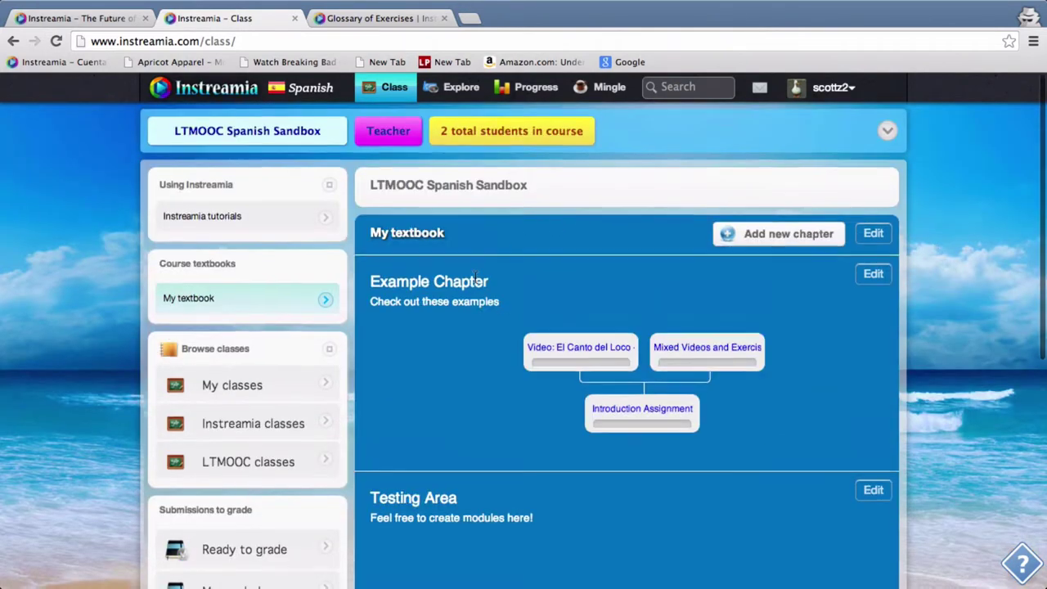
scroll(475, 277, "down", 2)
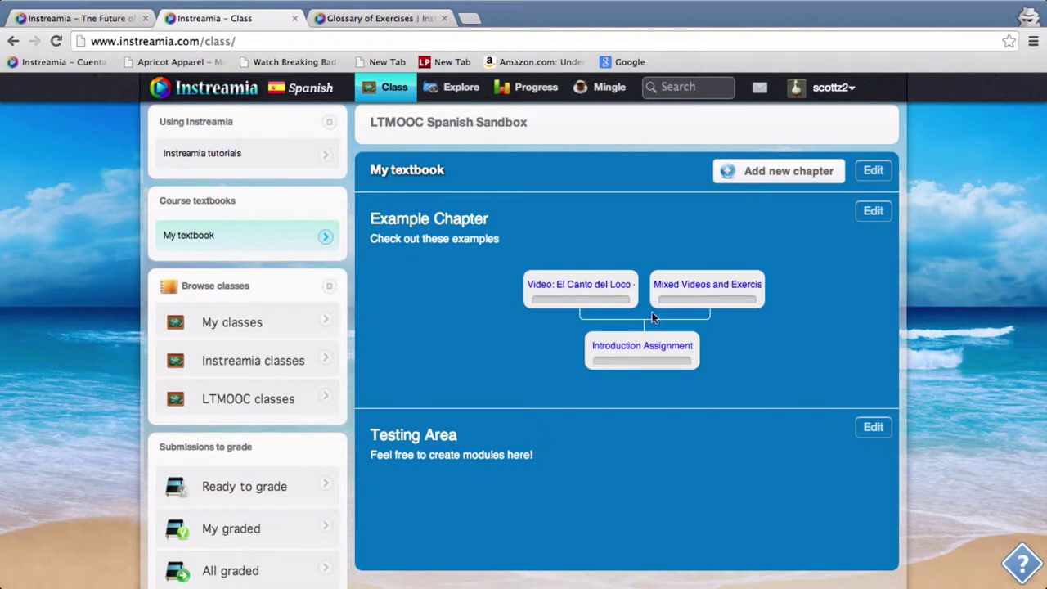
Browse the Explore page and list the Children's Videos
left_click(460, 91)
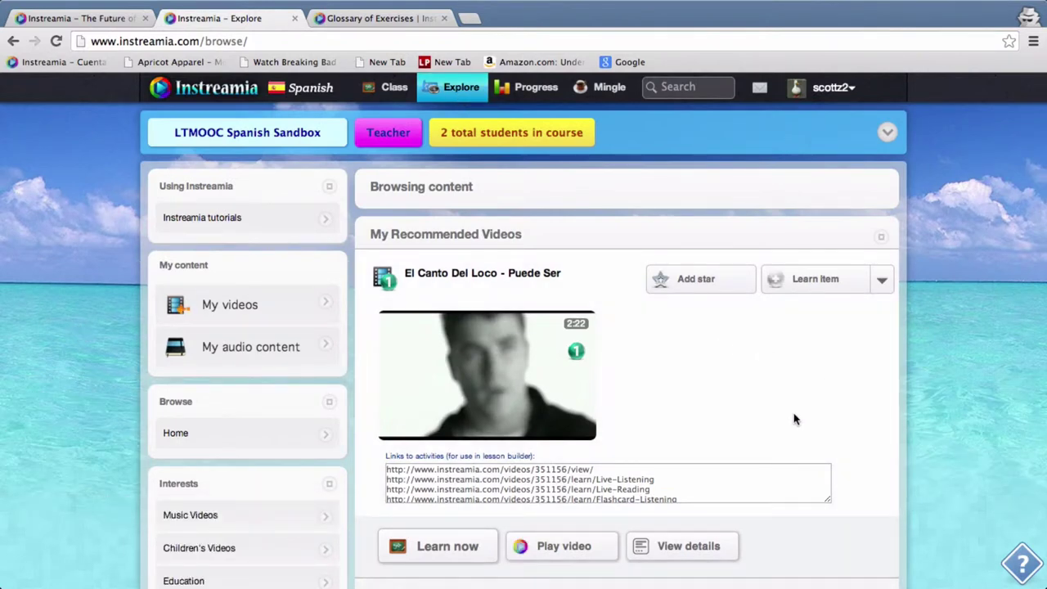
scroll(864, 397, "down", 3)
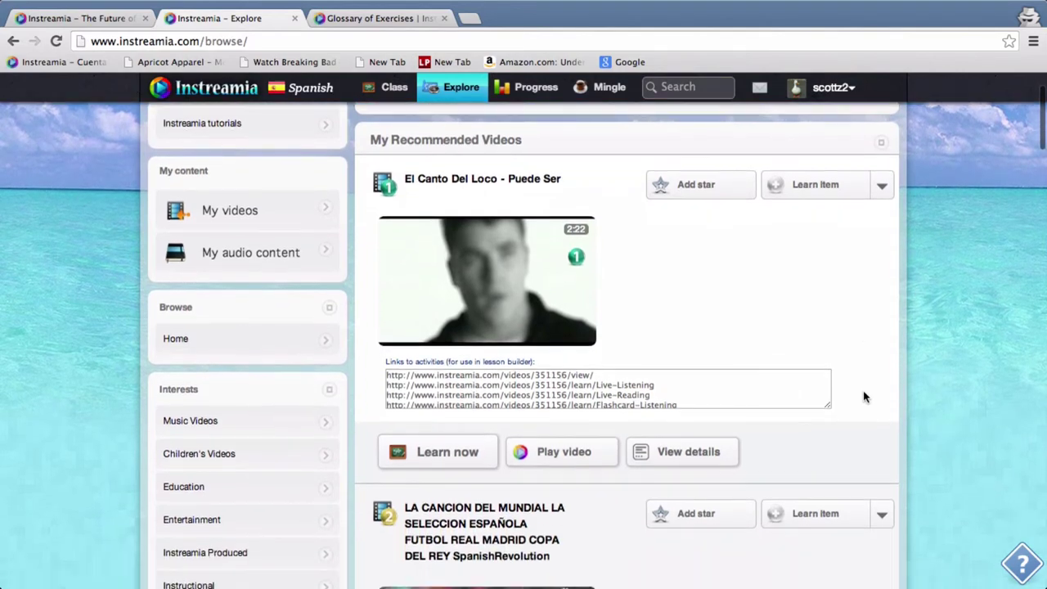
scroll(864, 397, "down", 2)
scroll(864, 398, "up", 1)
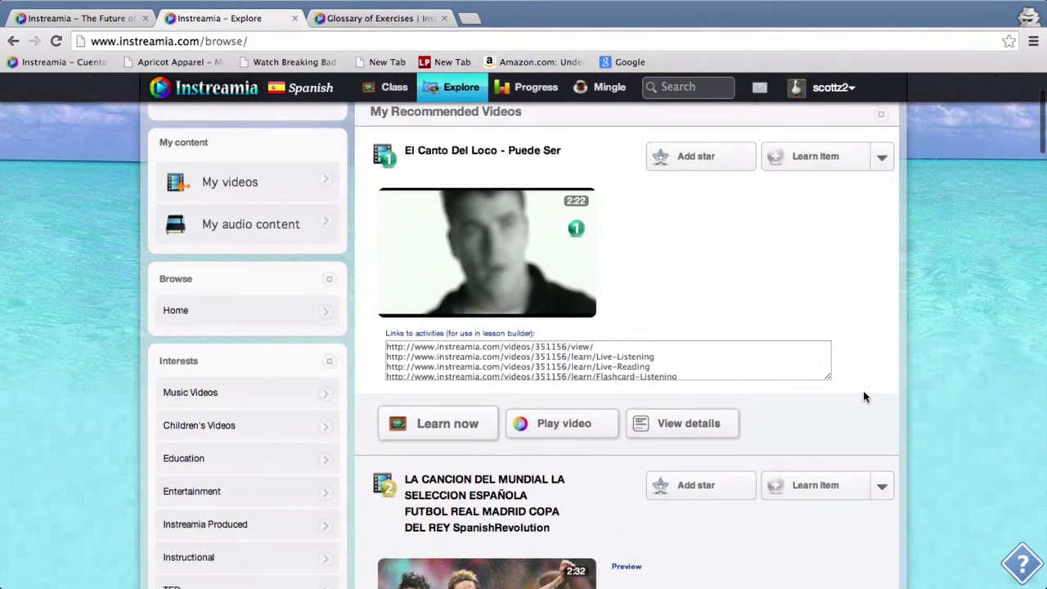
scroll(864, 397, "up", 1)
scroll(865, 397, "down", 3)
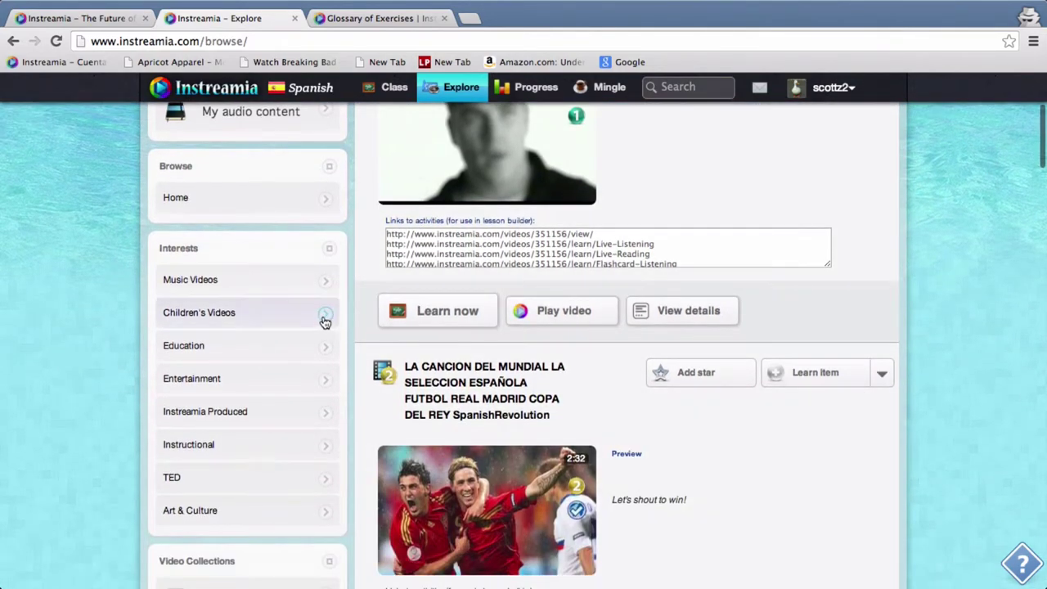
left_click(283, 324)
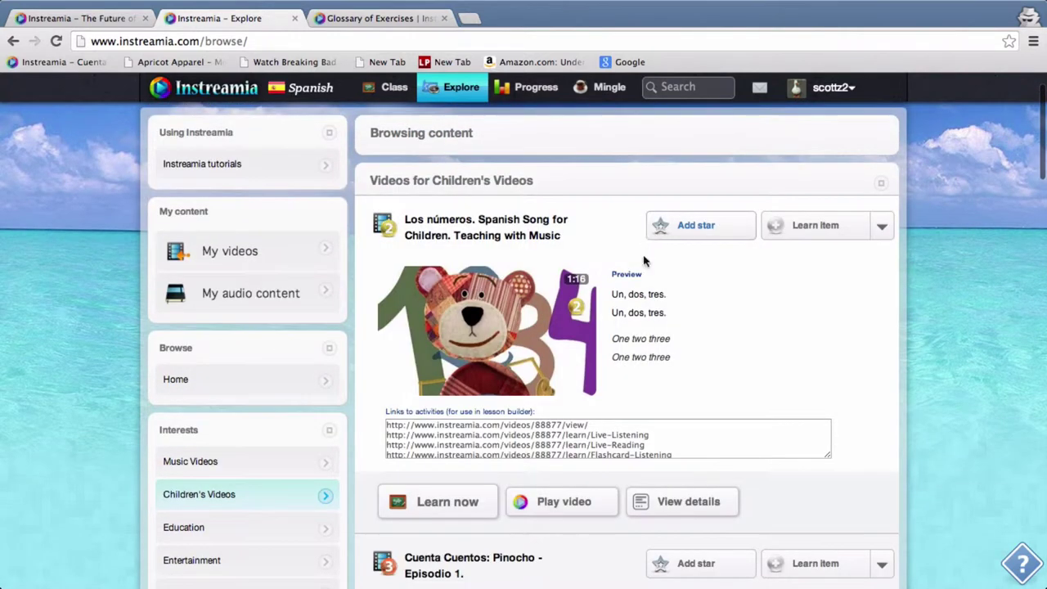
Scroll to the Pinocho video and select its Random-Present-Tense-Conjugation link
scroll(649, 360, "down", 4)
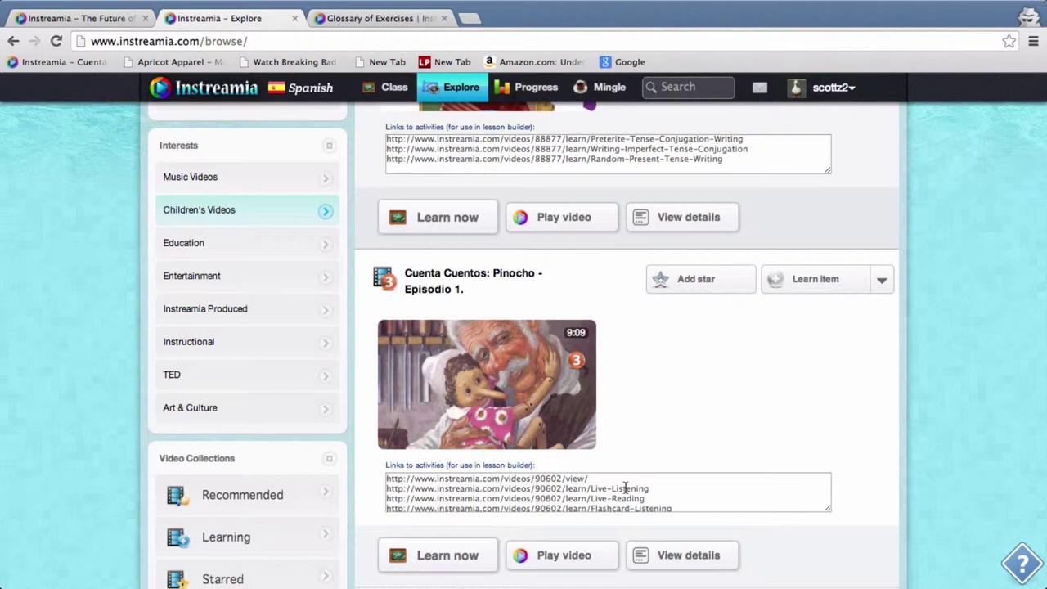
scroll(626, 489, "down", 5)
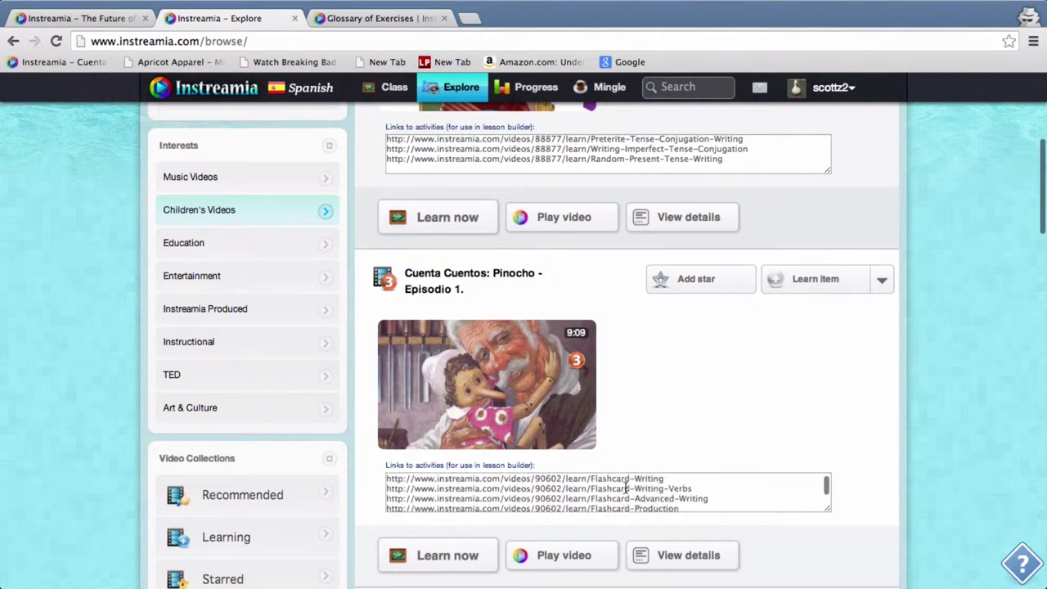
scroll(626, 488, "down", 5)
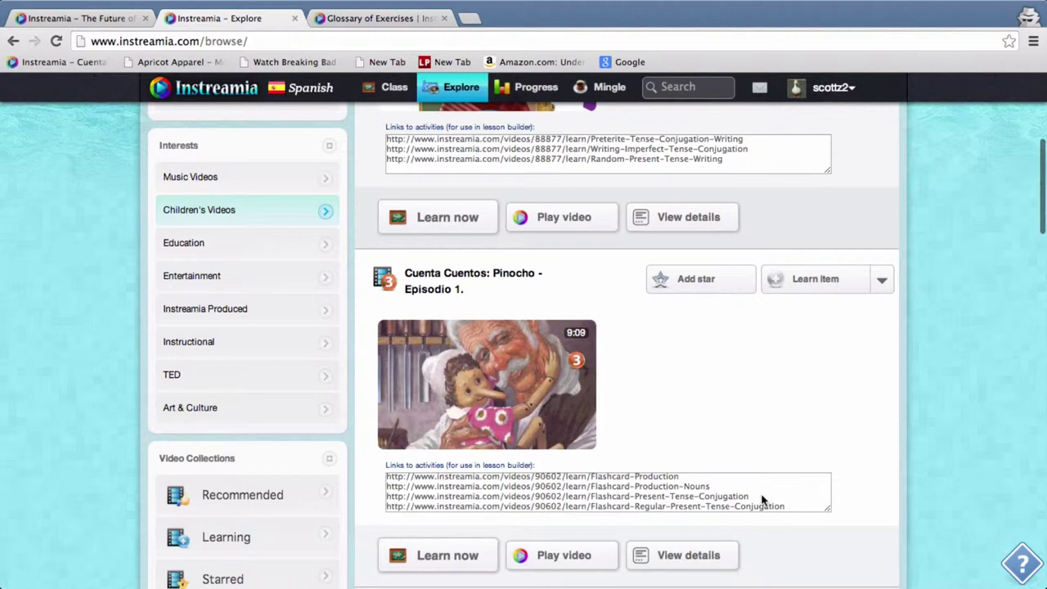
scroll(754, 499, "down", 3)
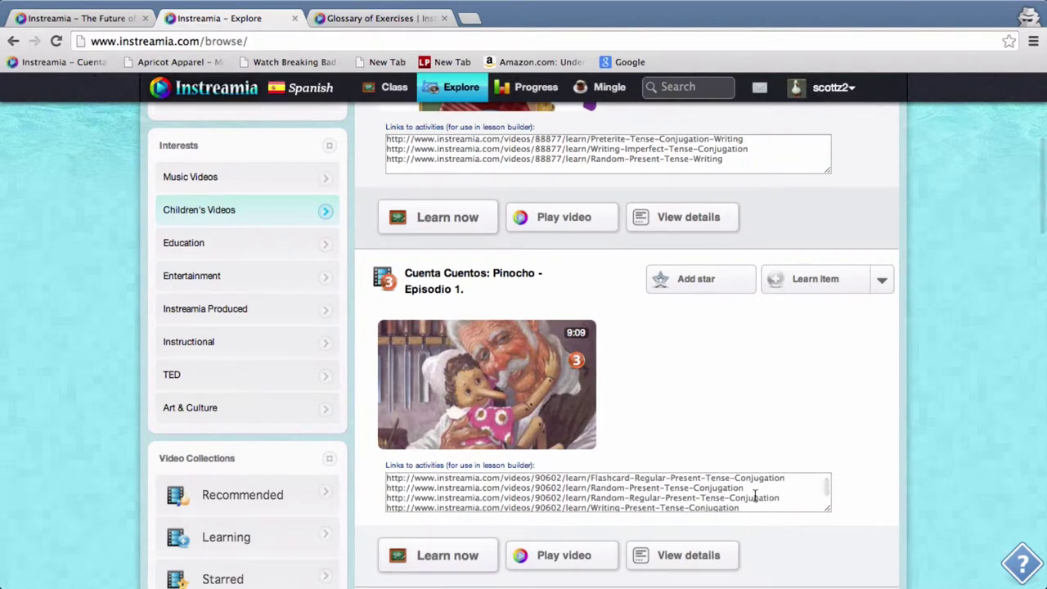
left_click_drag(749, 488, 388, 485)
key("ctrl+c")
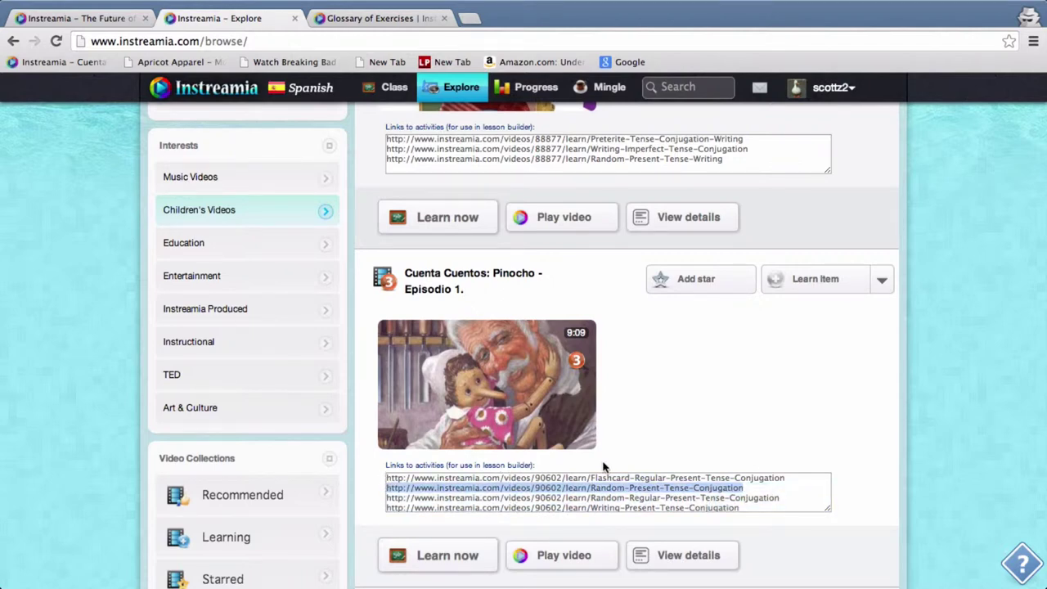
Place a new module in Testing Area's first slot, save the chapter, and open New Module 8
left_click(391, 95)
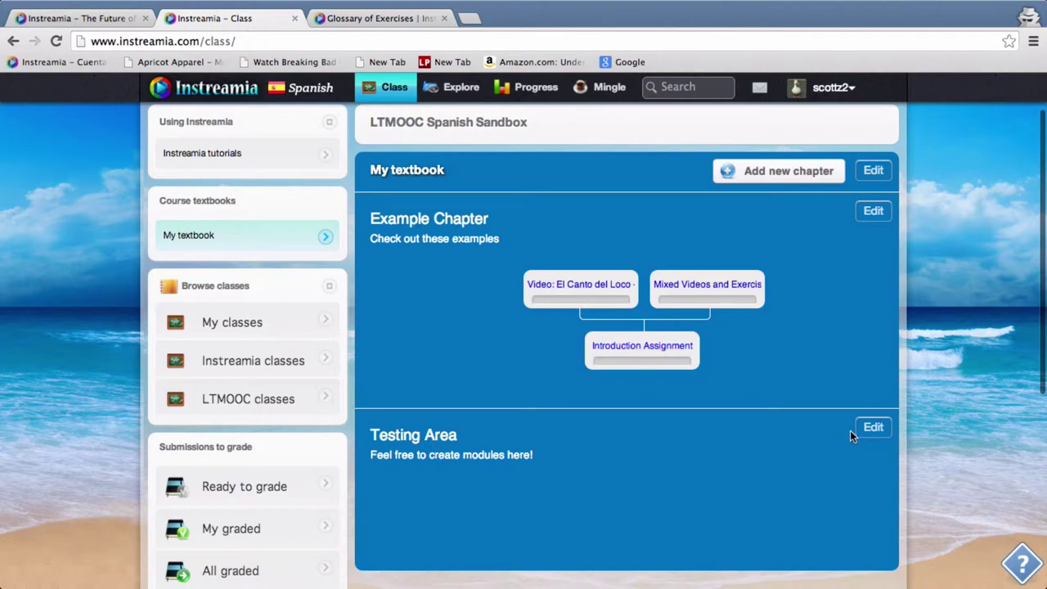
left_click(871, 427)
scroll(834, 373, "down", 2)
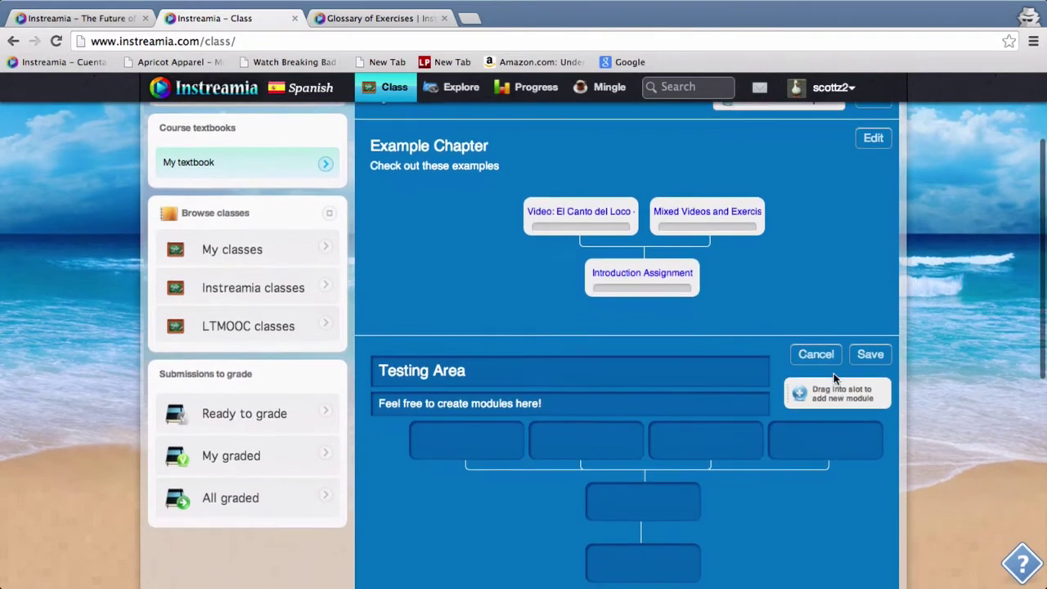
scroll(833, 373, "down", 1)
left_click_drag(833, 368, 479, 413)
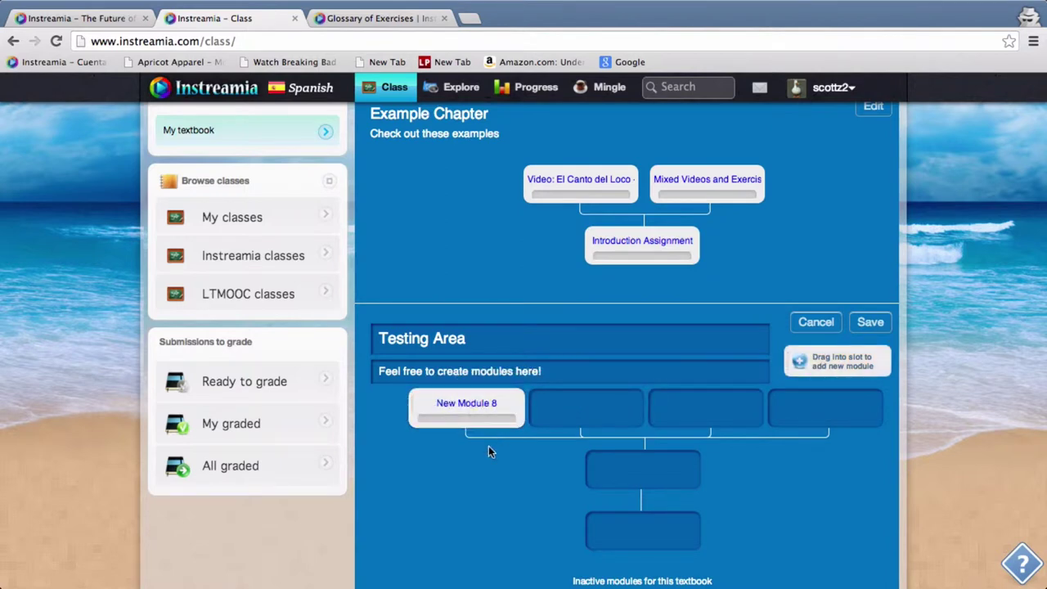
left_click(871, 324)
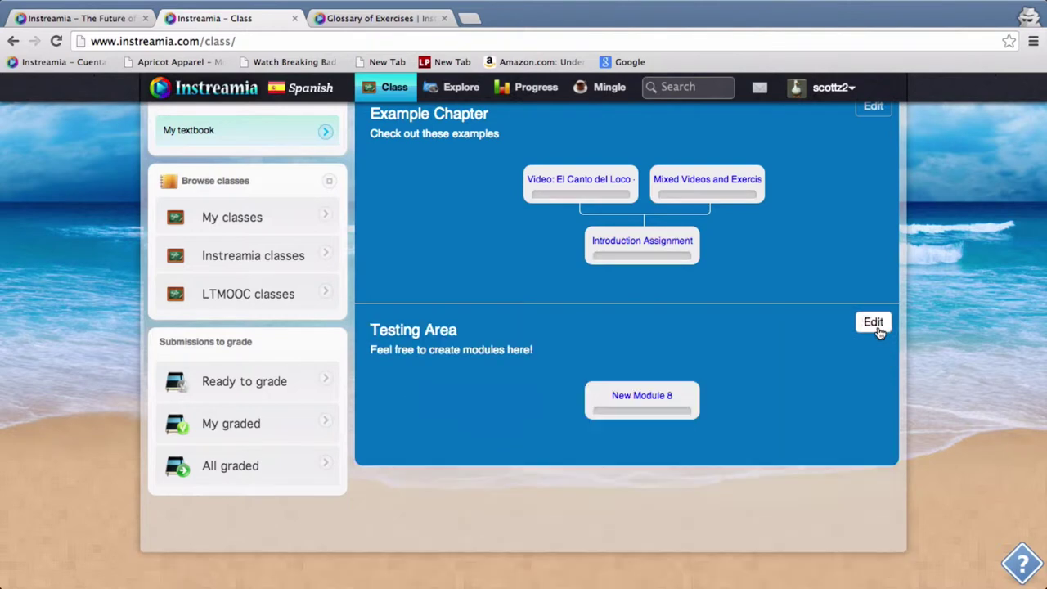
left_click(642, 397)
Rename the module title to 'Scott's Module' and save it
scroll(642, 398, "up", 1)
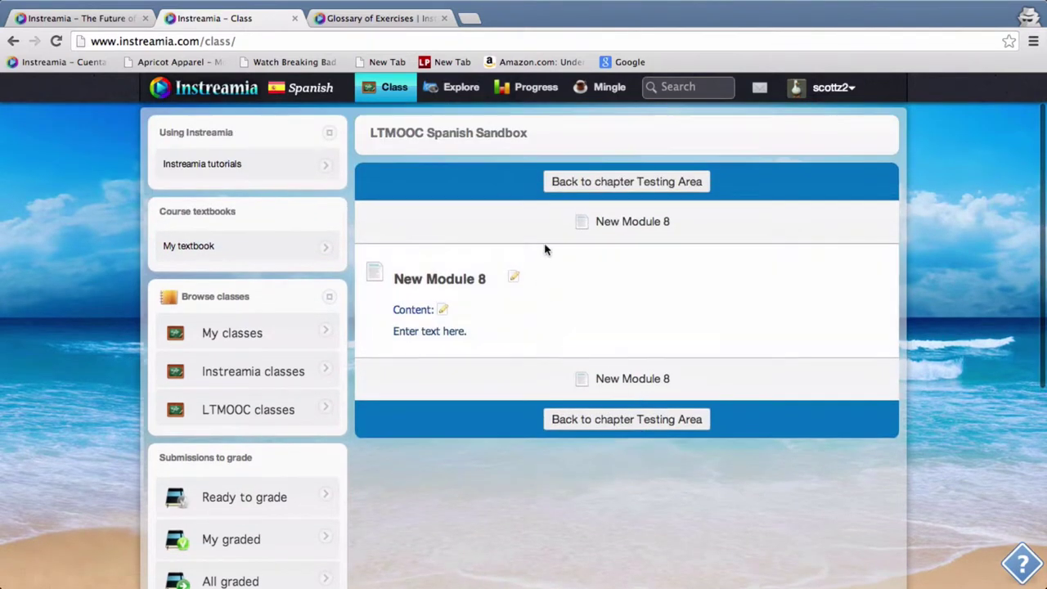
left_click(513, 276)
triple_click(482, 279)
type("Sc")
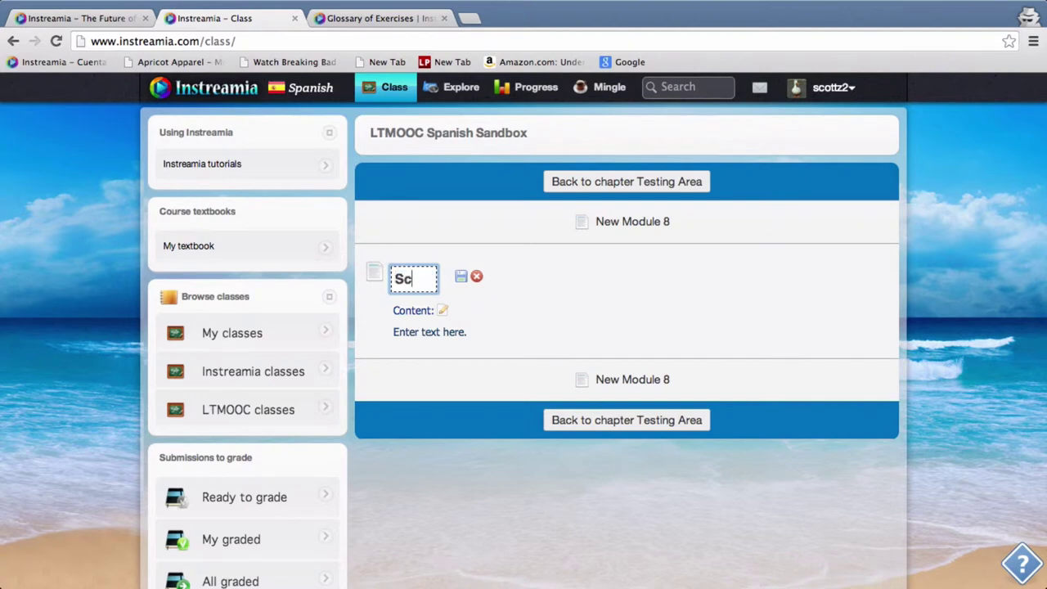
type("ott's Modul")
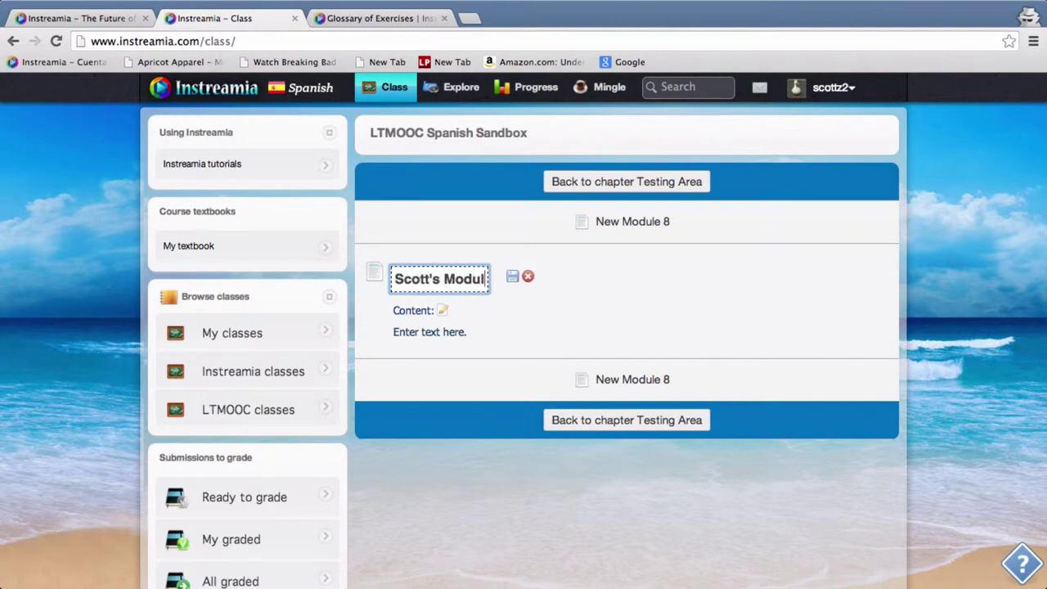
type("e")
left_click(513, 276)
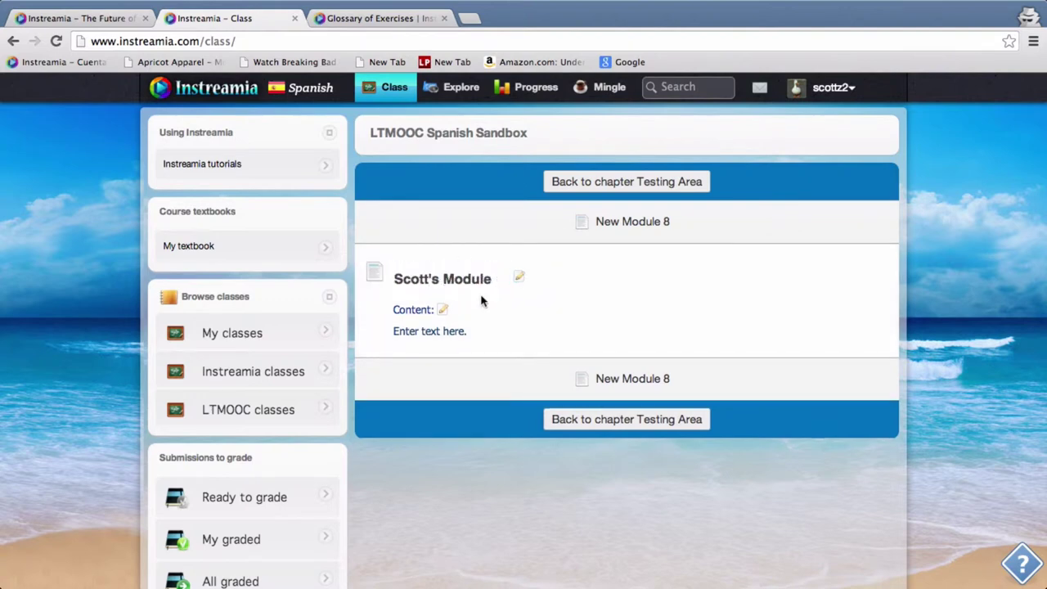
Replace the placeholder content with the copied Pinocho exercise link
left_click(442, 309)
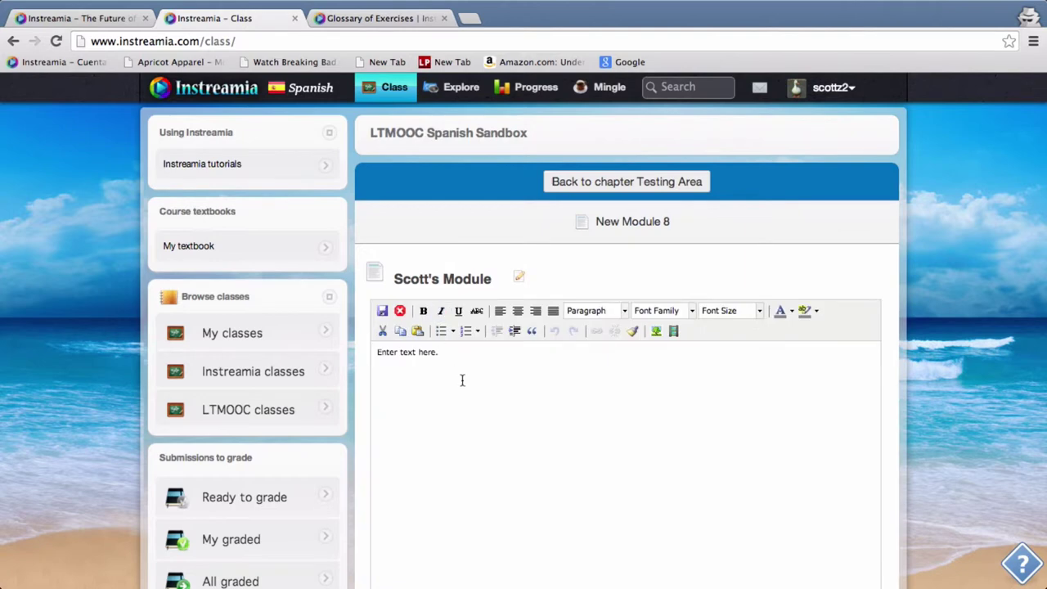
key("ctrl+a")
key("ctrl+v")
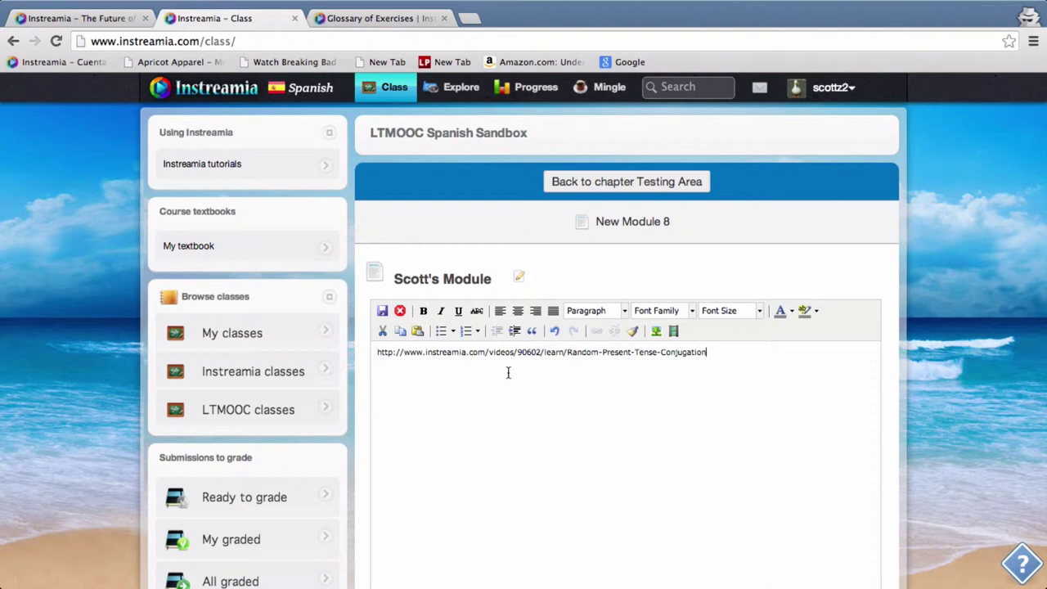
Check the link's video number 90602 and save the module content
double_click(535, 352)
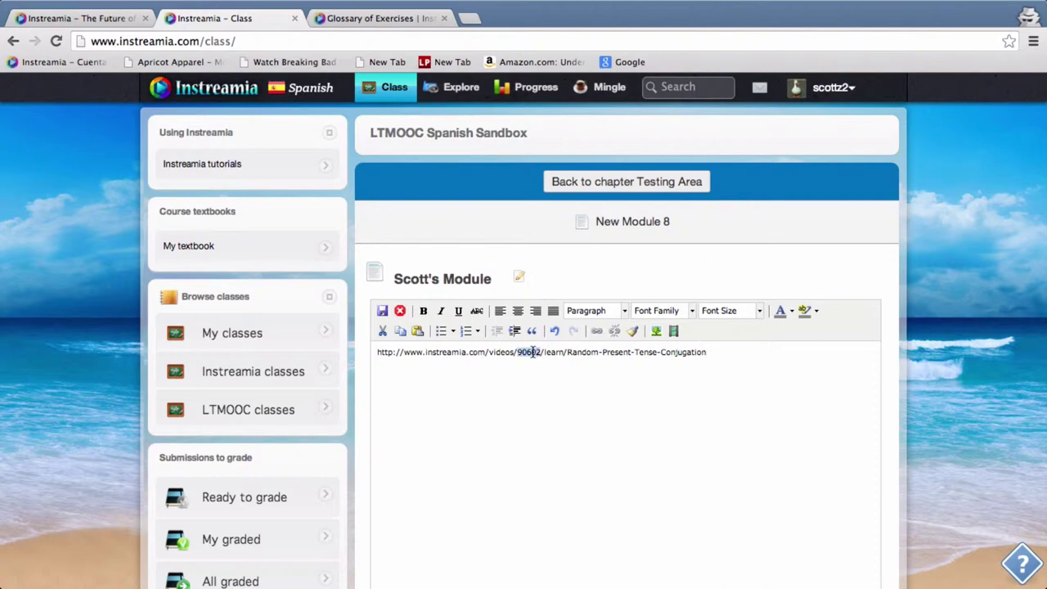
left_click(716, 353)
double_click(529, 352)
left_click(722, 357)
double_click(530, 352)
left_click(712, 352)
double_click(528, 351)
left_click(567, 369)
left_click(382, 310)
scroll(626, 320, "down", 2)
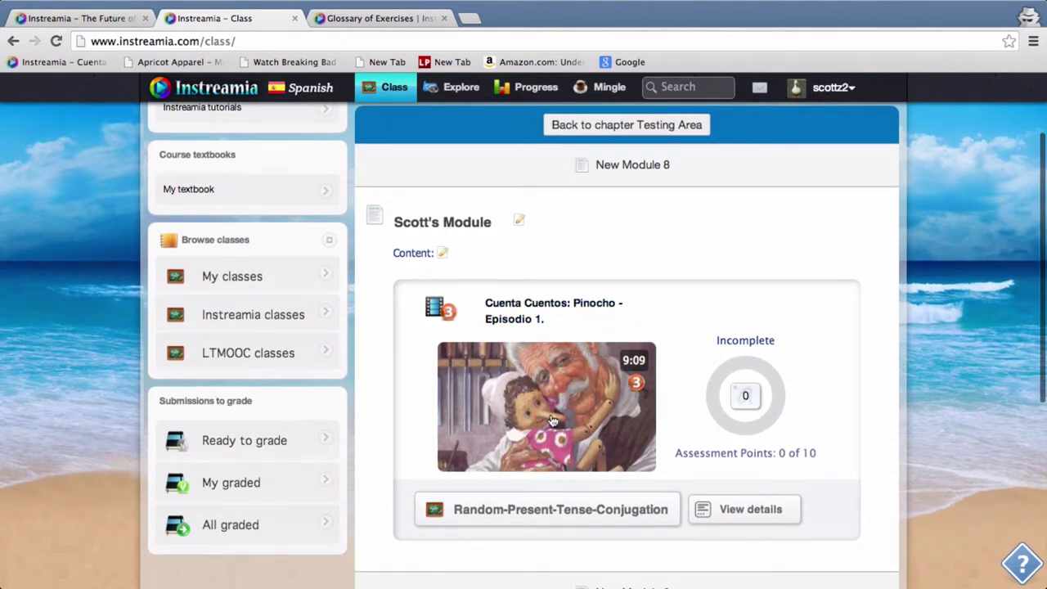
Preview the Random-Present-Tense-Conjugation exercise, answering frotamos and da cuenta, then return to the class page
left_click(537, 510)
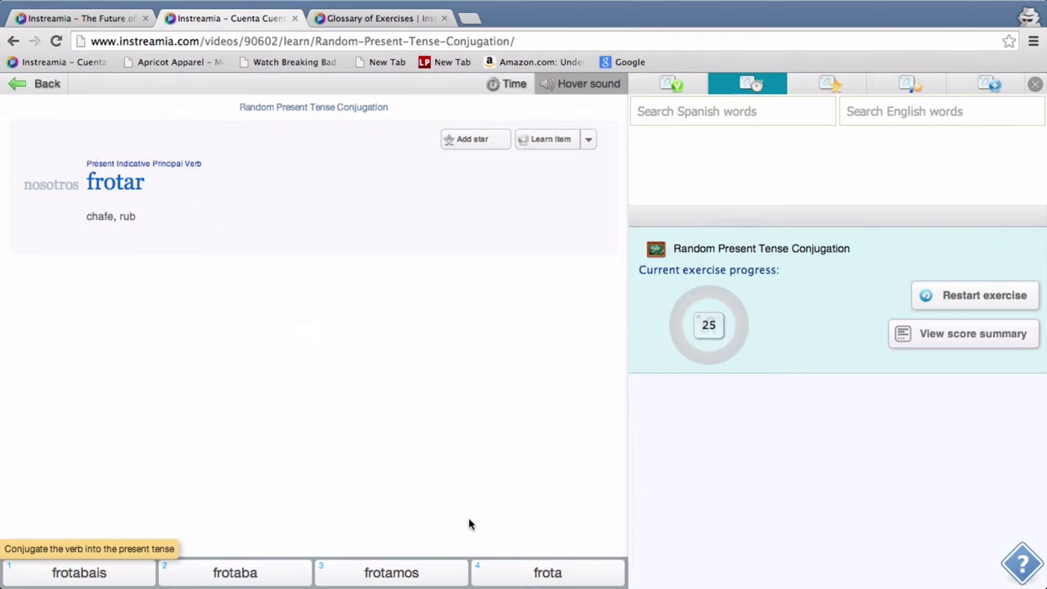
left_click(404, 580)
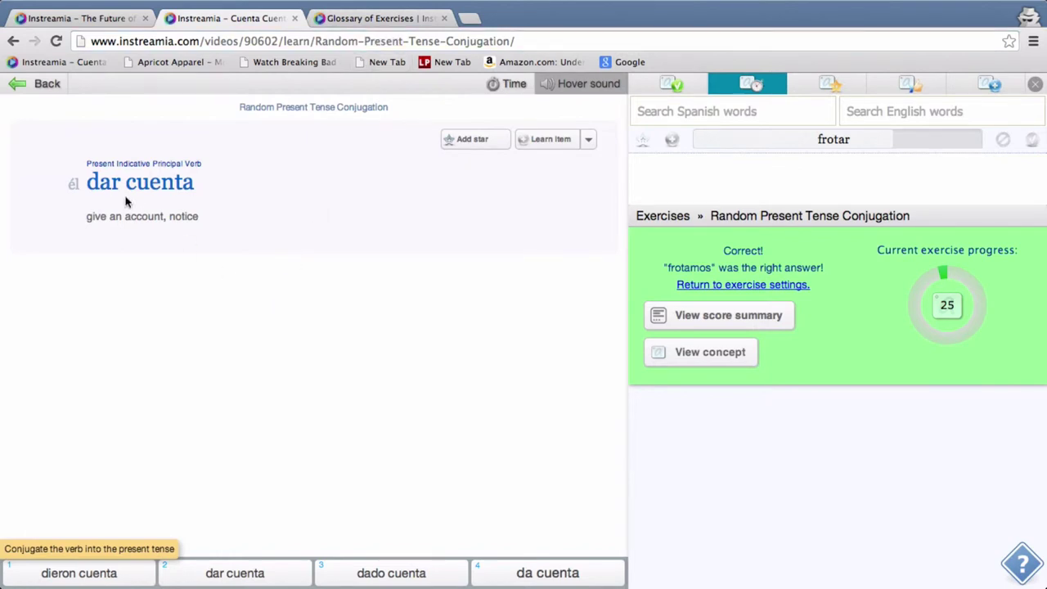
left_click(549, 570)
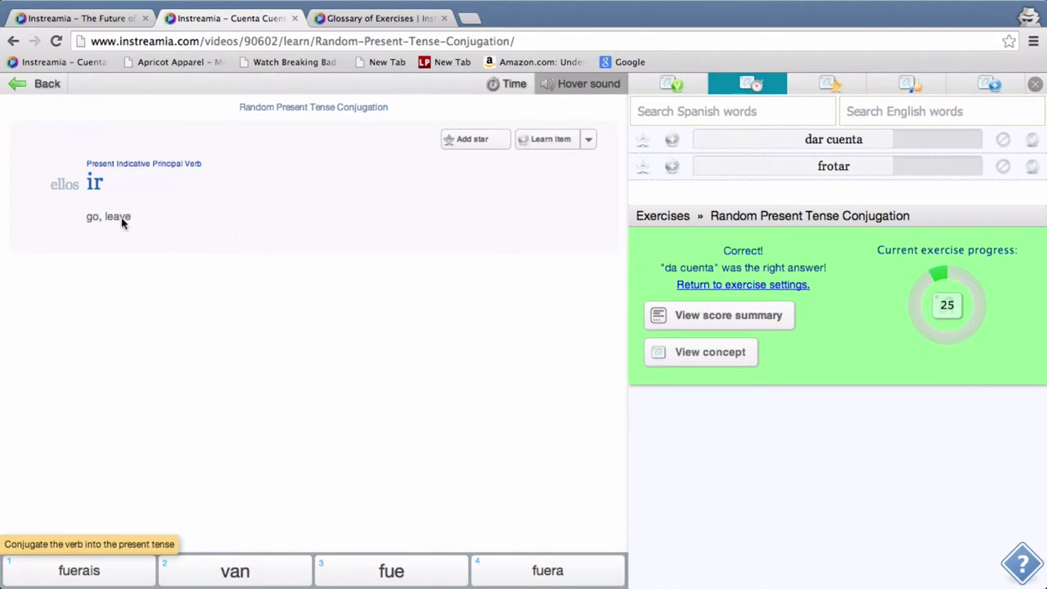
left_click(43, 85)
In Explore, scroll to Fabula: La cigarra y la hormiga and select its Live-Reading link
scroll(628, 463, "down", 3)
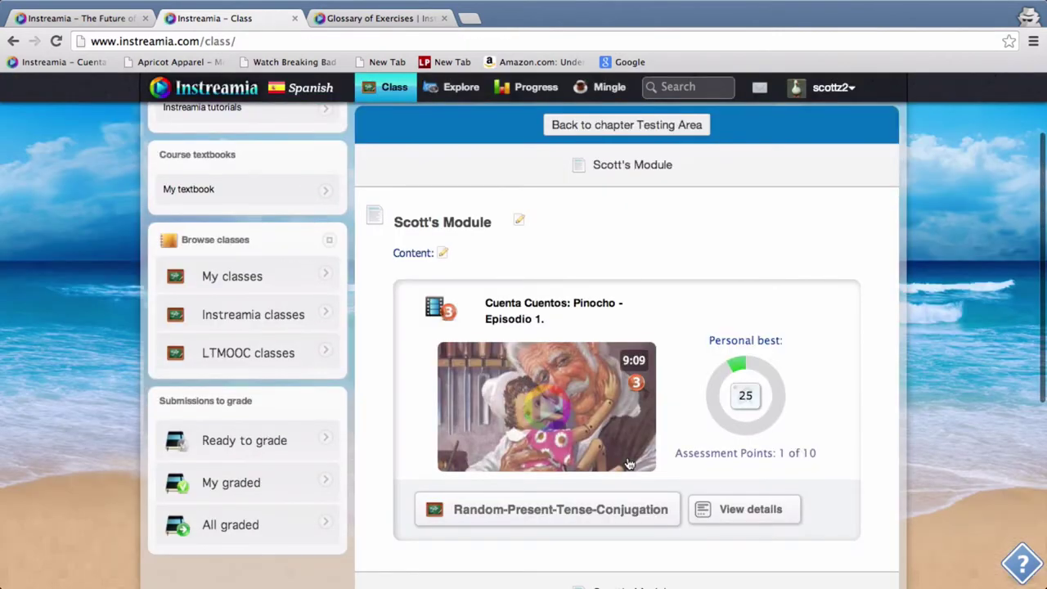
scroll(628, 463, "up", 1)
scroll(619, 322, "up", 3)
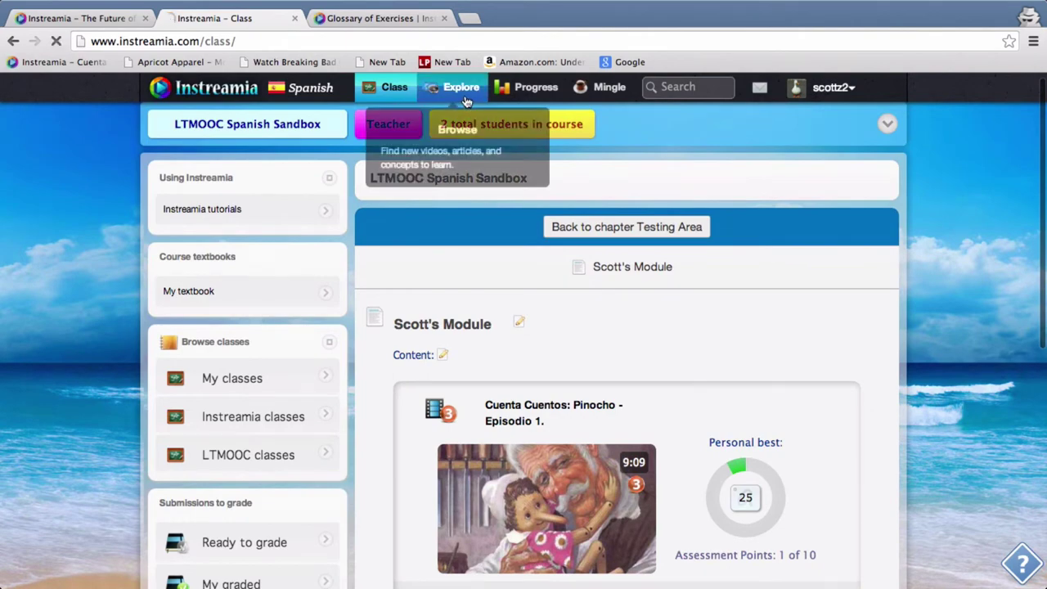
left_click(464, 98)
scroll(622, 368, "down", 10)
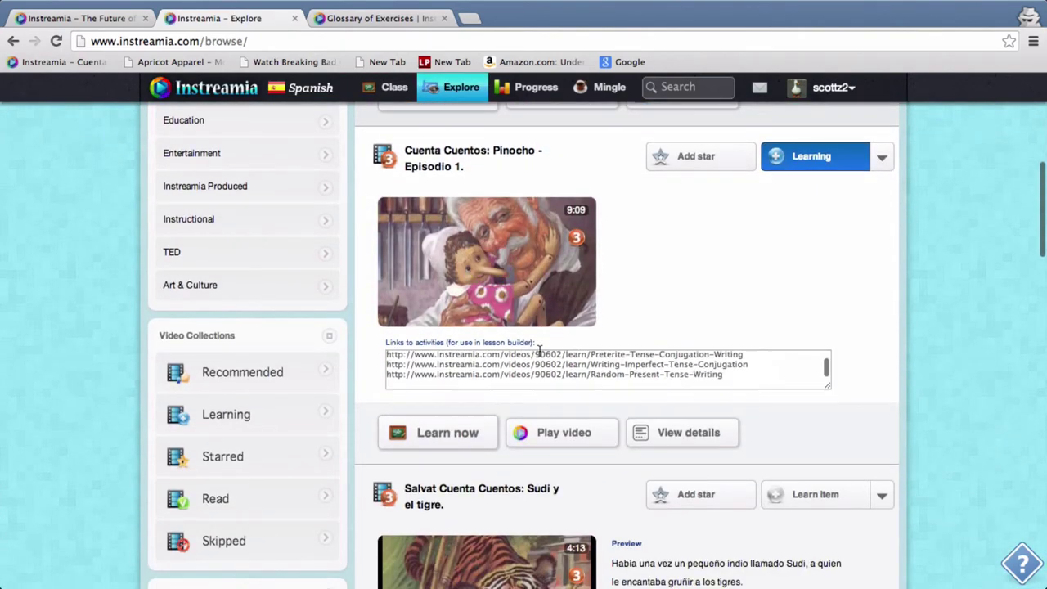
scroll(899, 434, "down", 6)
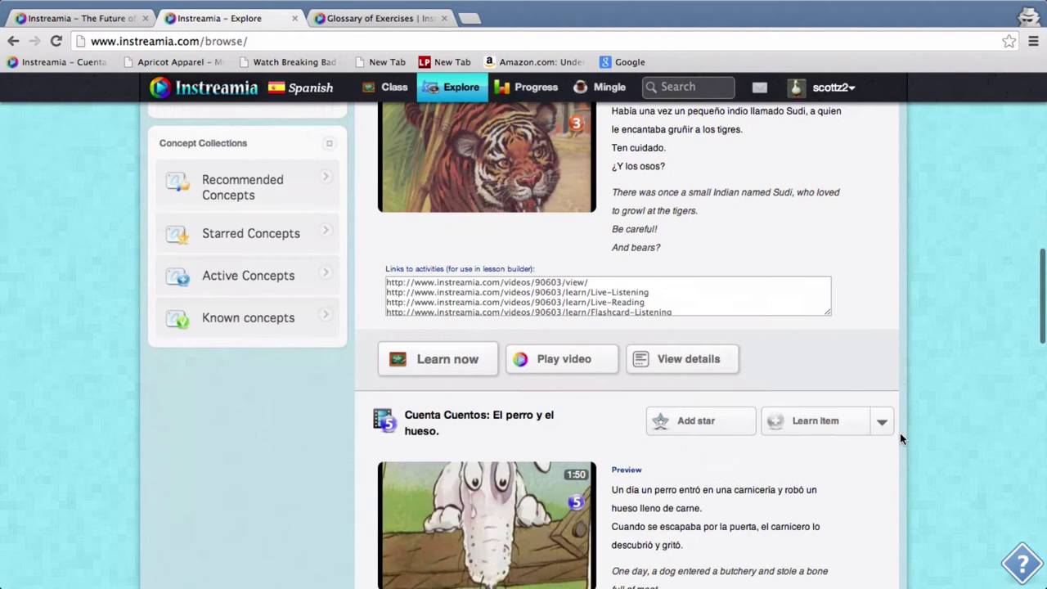
scroll(899, 439, "down", 5)
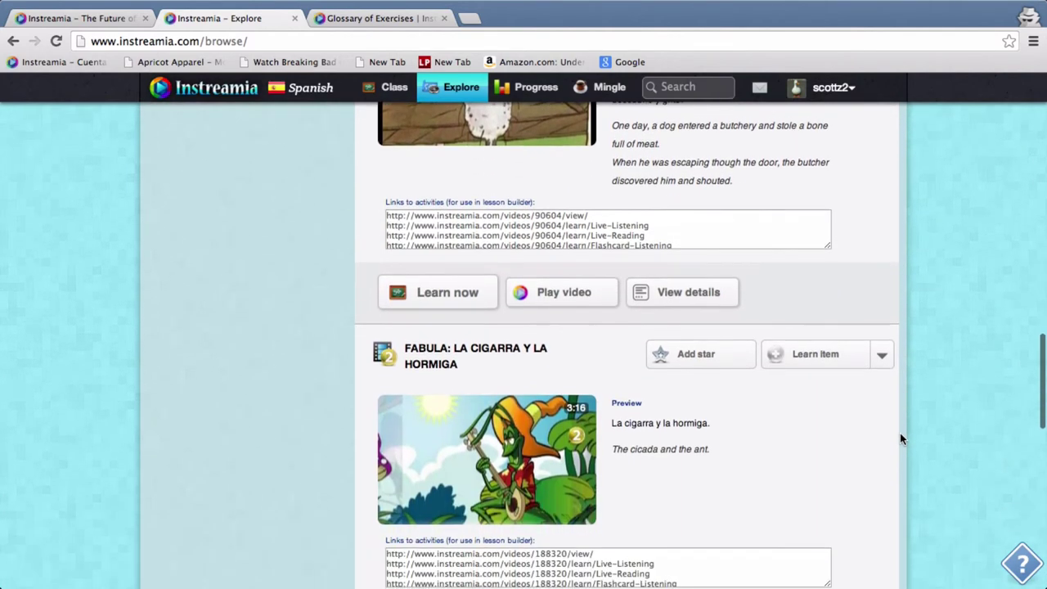
scroll(900, 439, "down", 2)
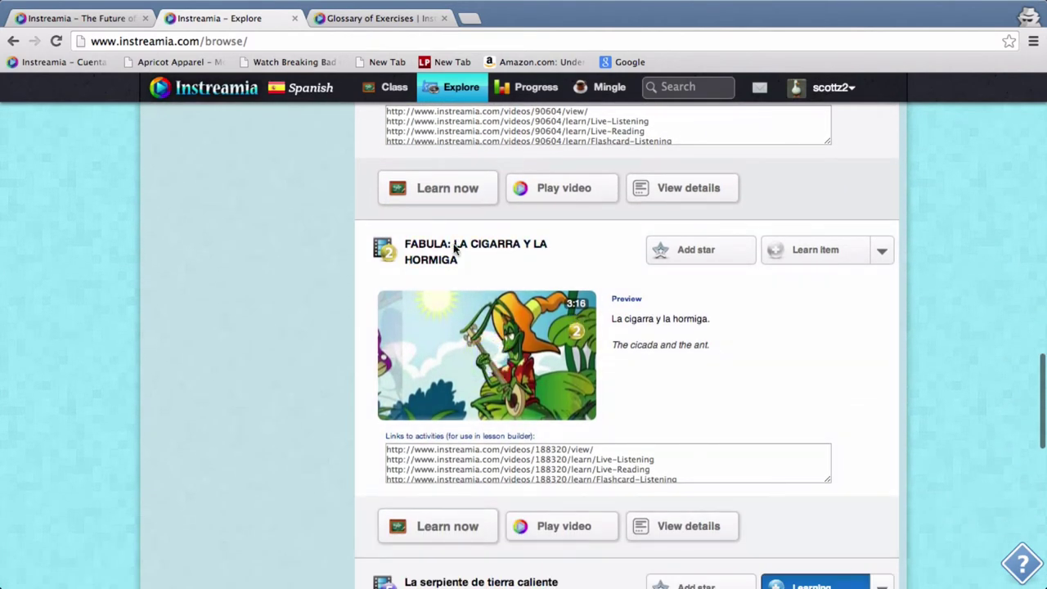
scroll(628, 467, "down", 2)
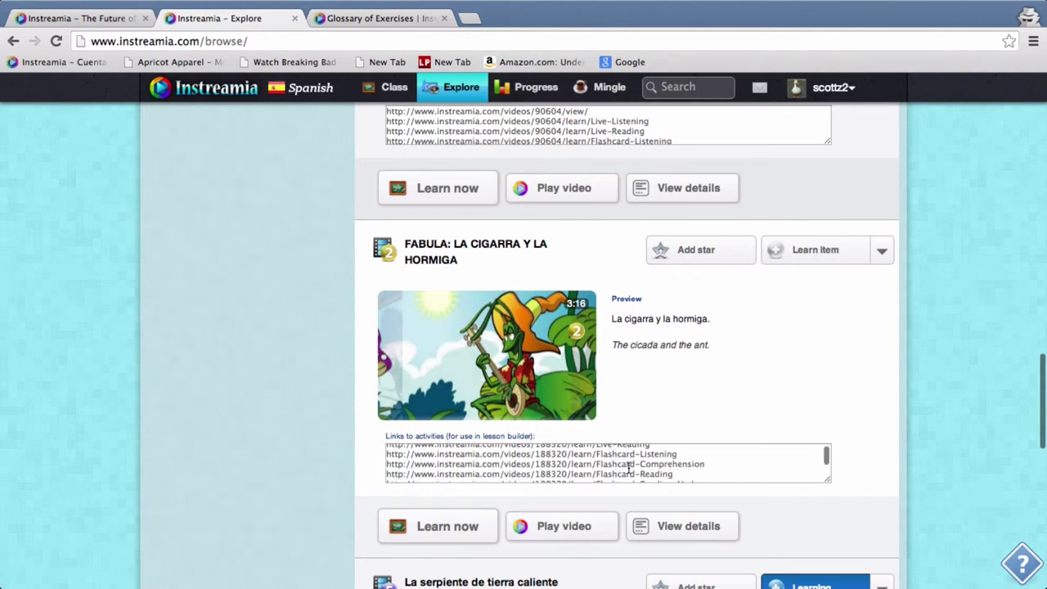
scroll(628, 467, "up", 1)
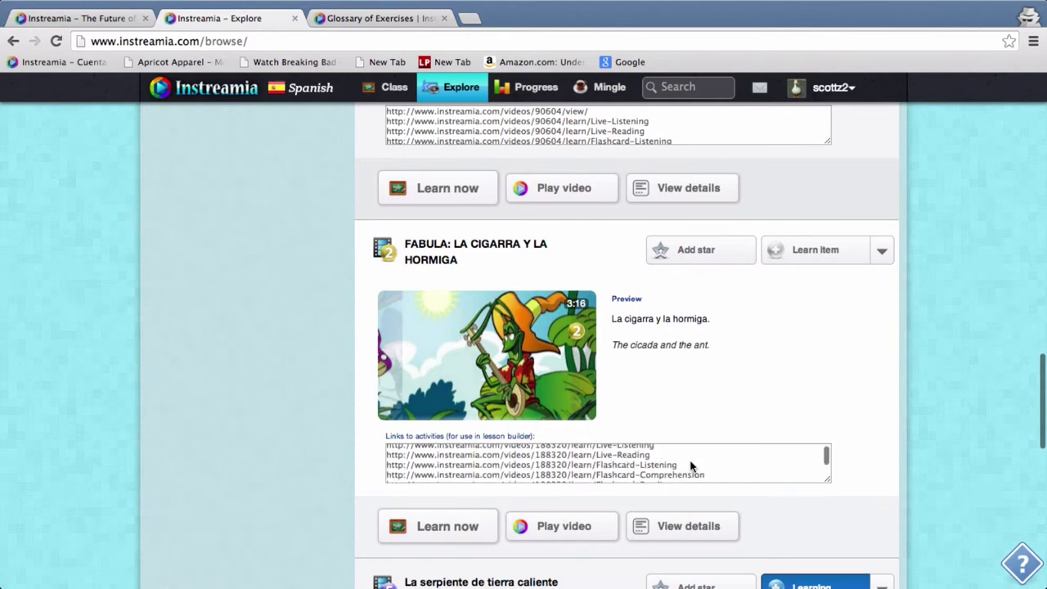
scroll(690, 466, "up", 2)
left_click_drag(659, 478, 386, 472)
key("super+c")
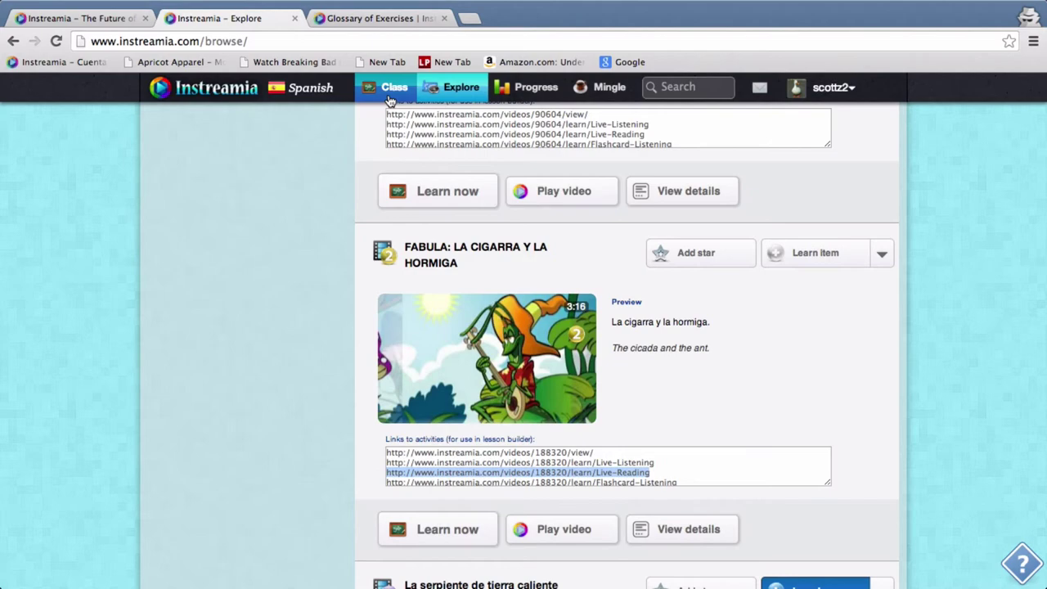
Paste the Live-Reading link on a new line of Scott's Module content, save, and open it
left_click(390, 94)
scroll(533, 338, "down", 5)
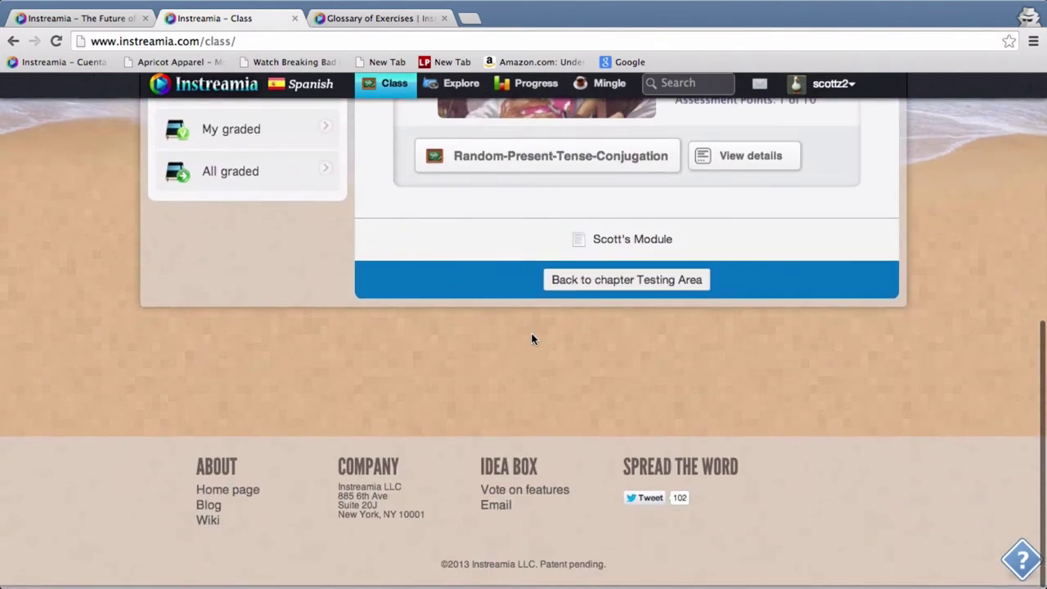
scroll(532, 338, "up", 1)
scroll(533, 339, "up", 4)
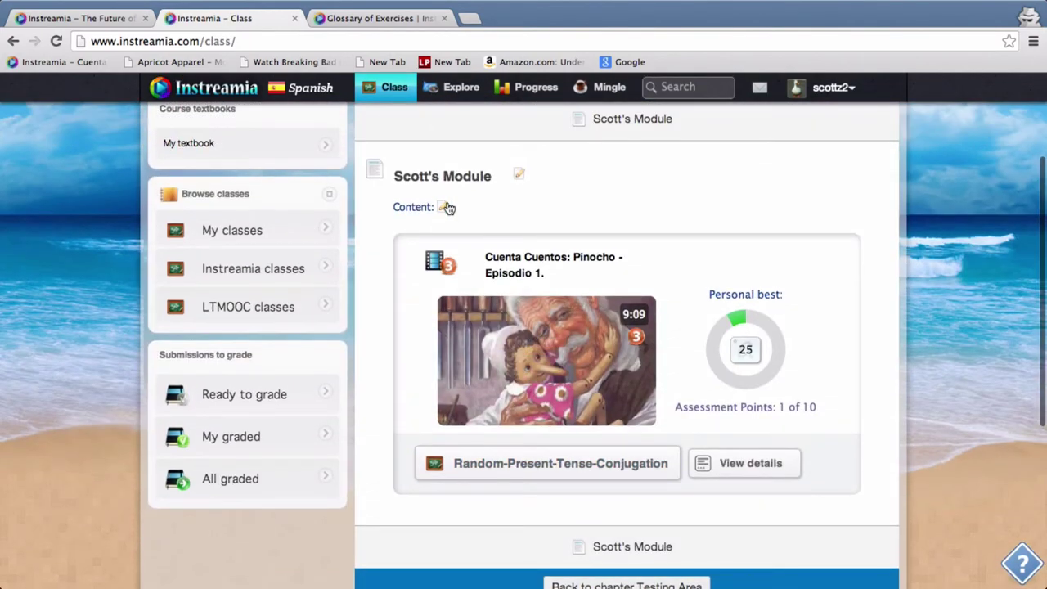
left_click(444, 206)
key("Return")
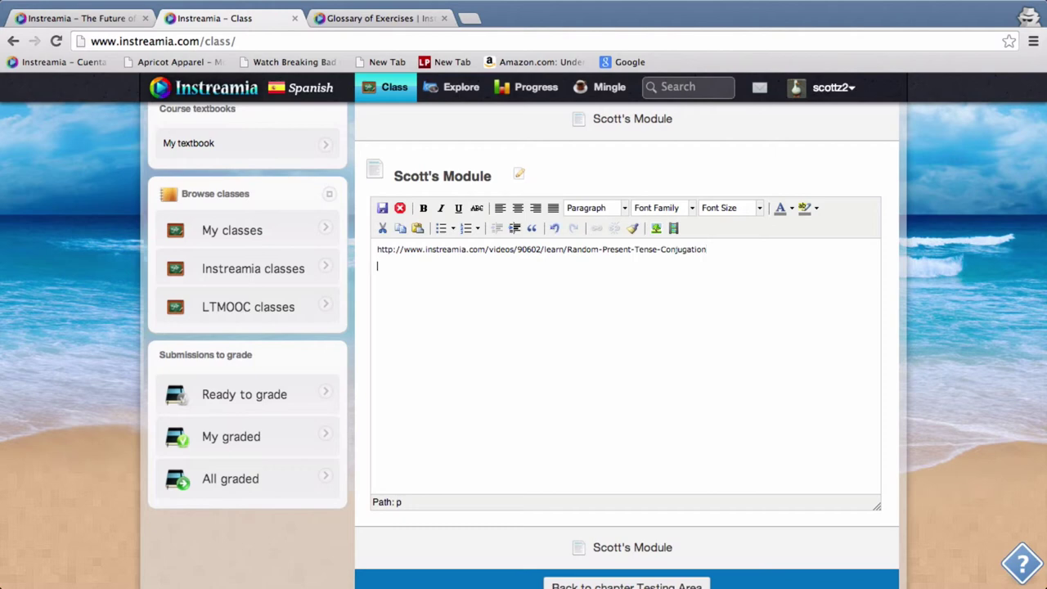
key("super+v")
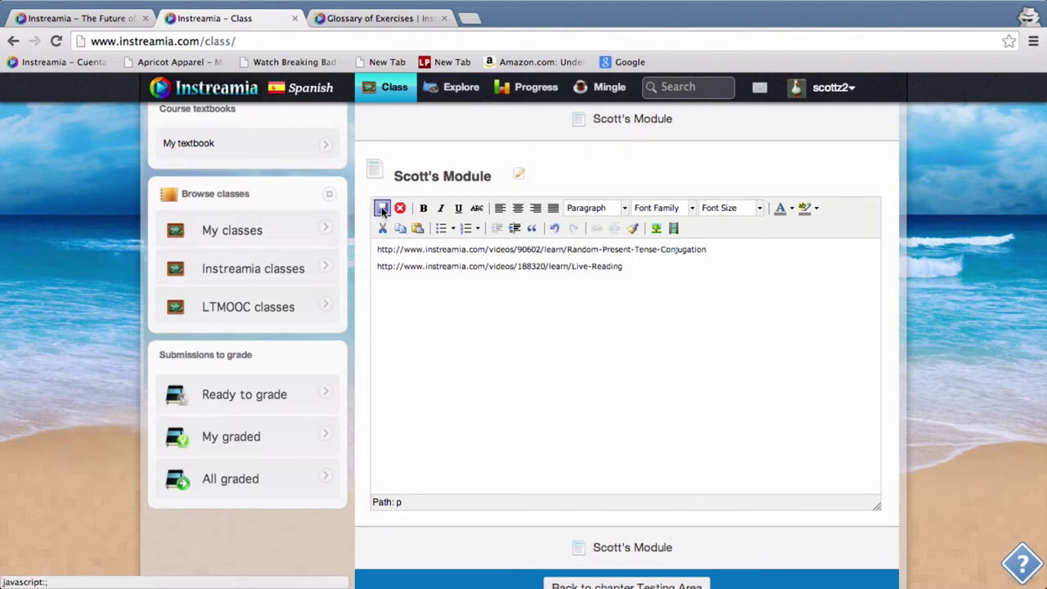
left_click(382, 207)
scroll(534, 368, "down", 5)
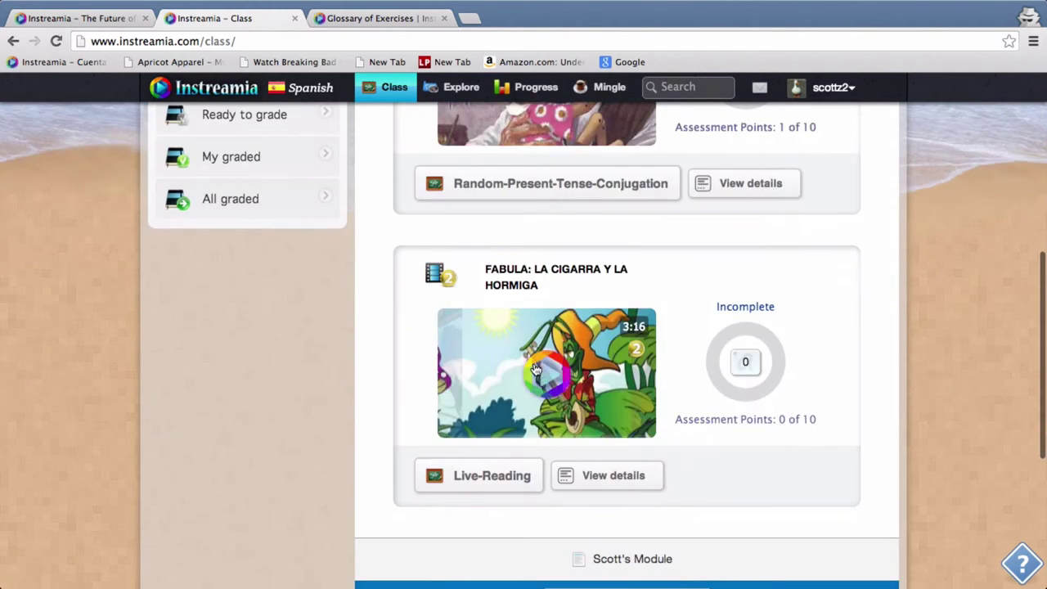
left_click(495, 482)
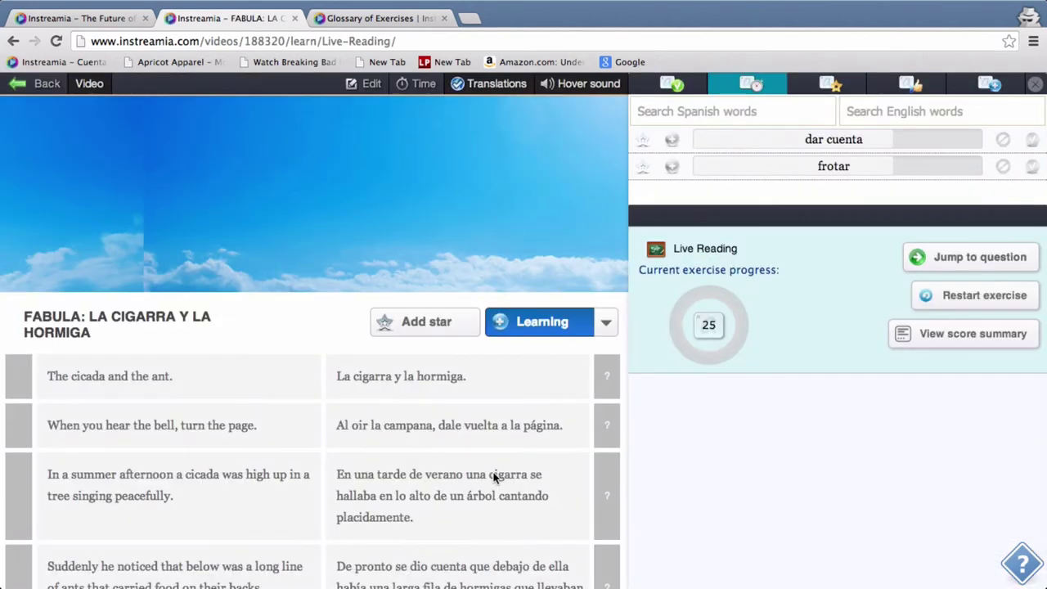
From the paused third sentence, answer cicada for cigarra and hear for oir
mouse_move(677, 7)
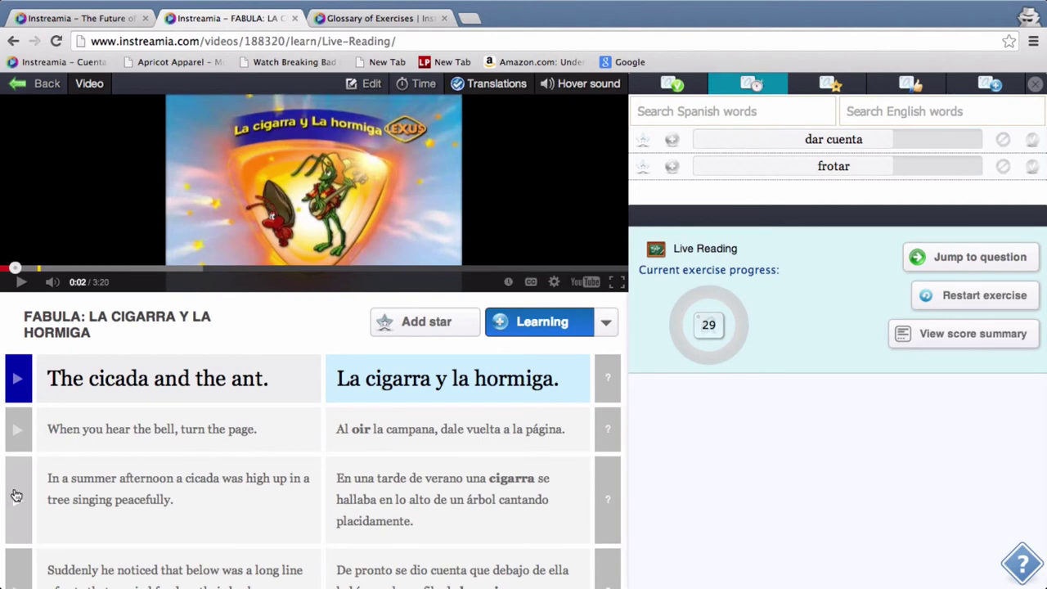
left_click(15, 494)
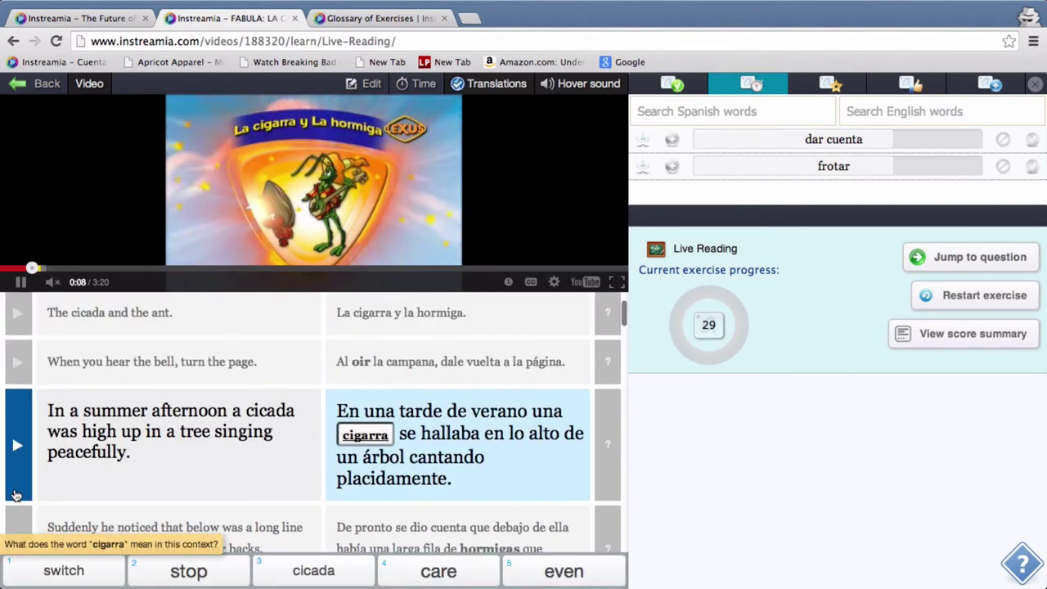
left_click(335, 212)
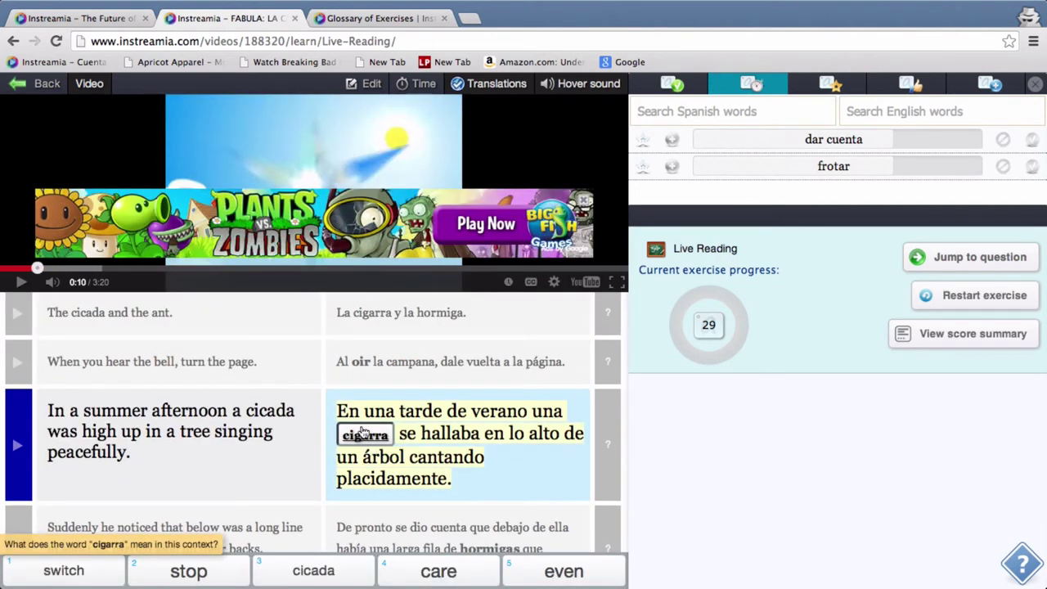
left_click(328, 578)
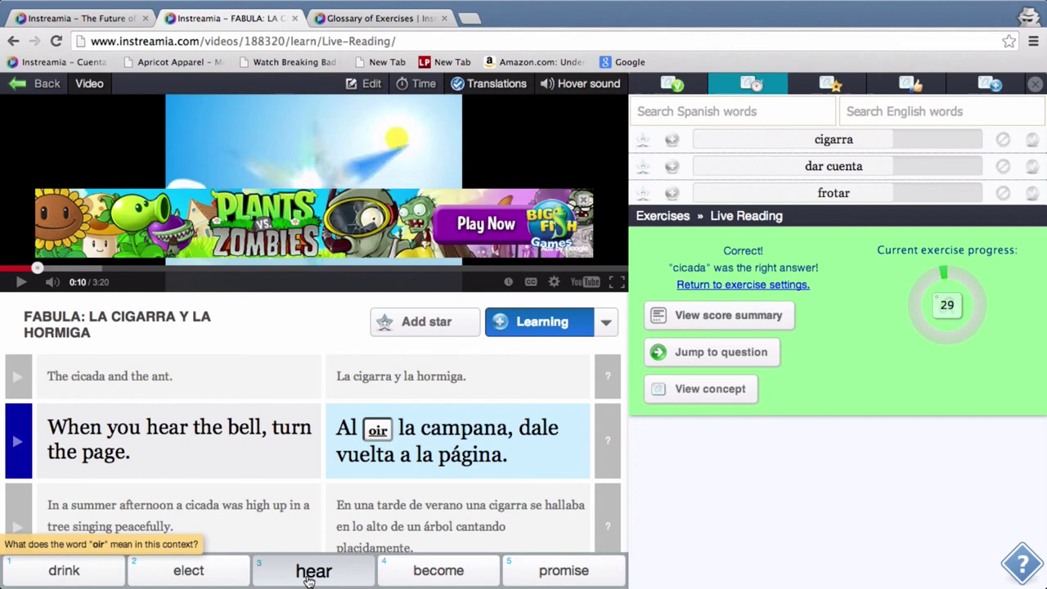
left_click(309, 576)
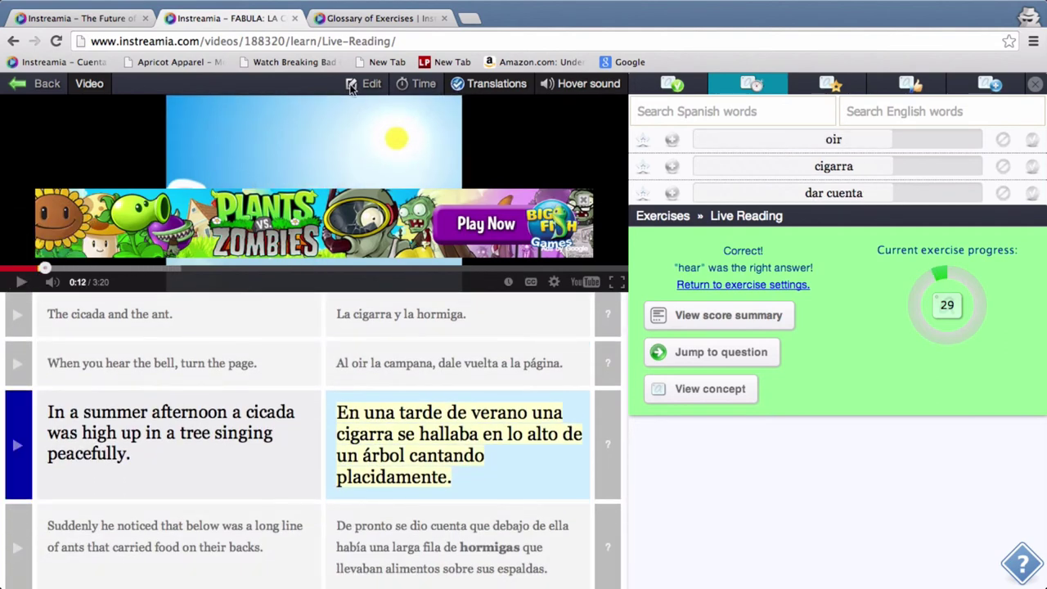
Check the other browser tab, then leave the exercise for the Scott's Module class page
left_click(114, 19)
left_click(179, 20)
left_click(73, 85)
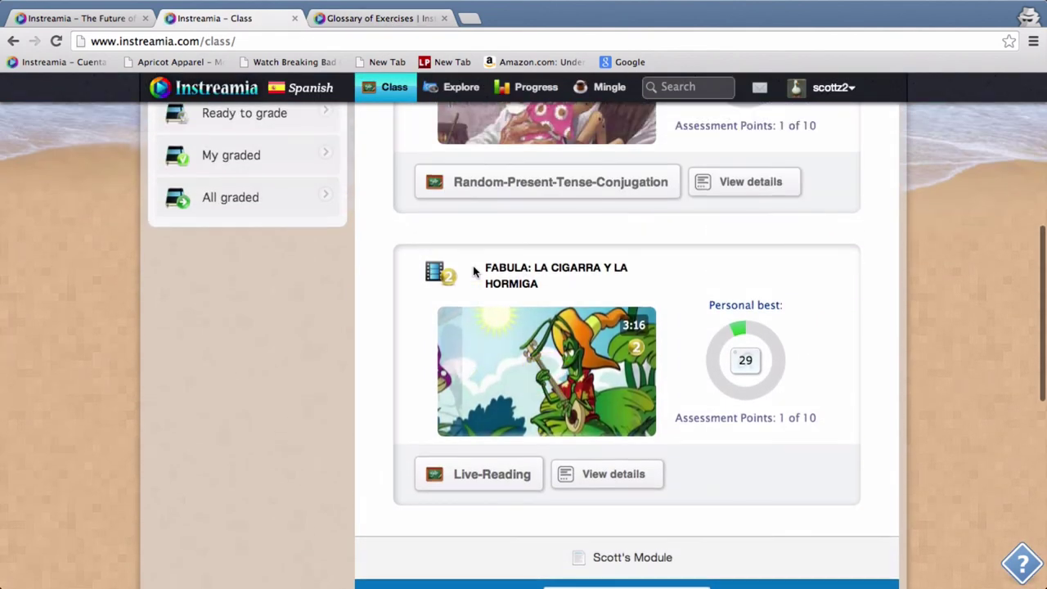
scroll(410, 242, "up", 3)
scroll(411, 241, "up", 5)
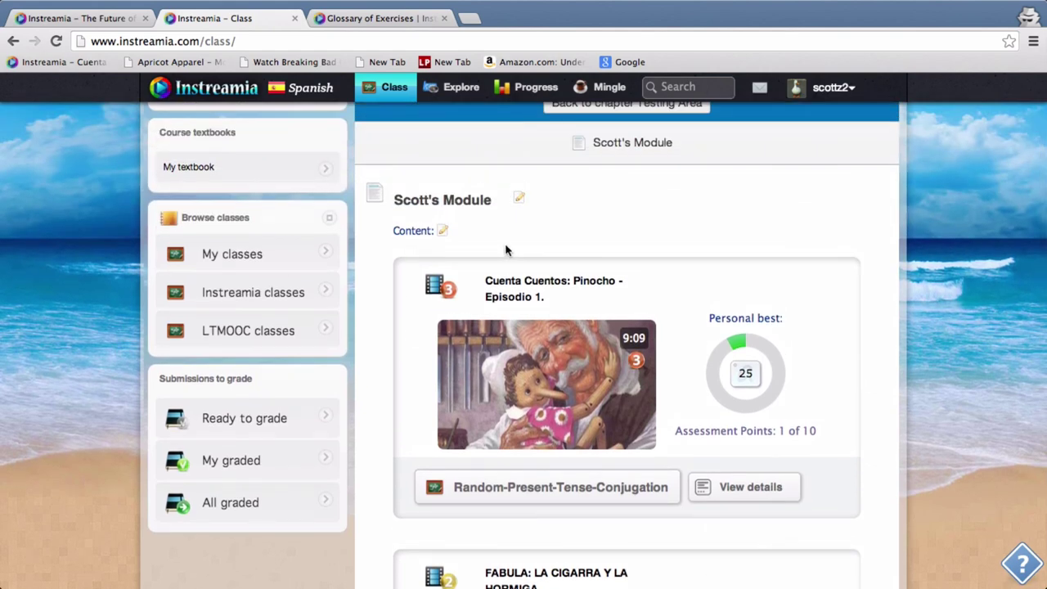
scroll(542, 235, "up", 4)
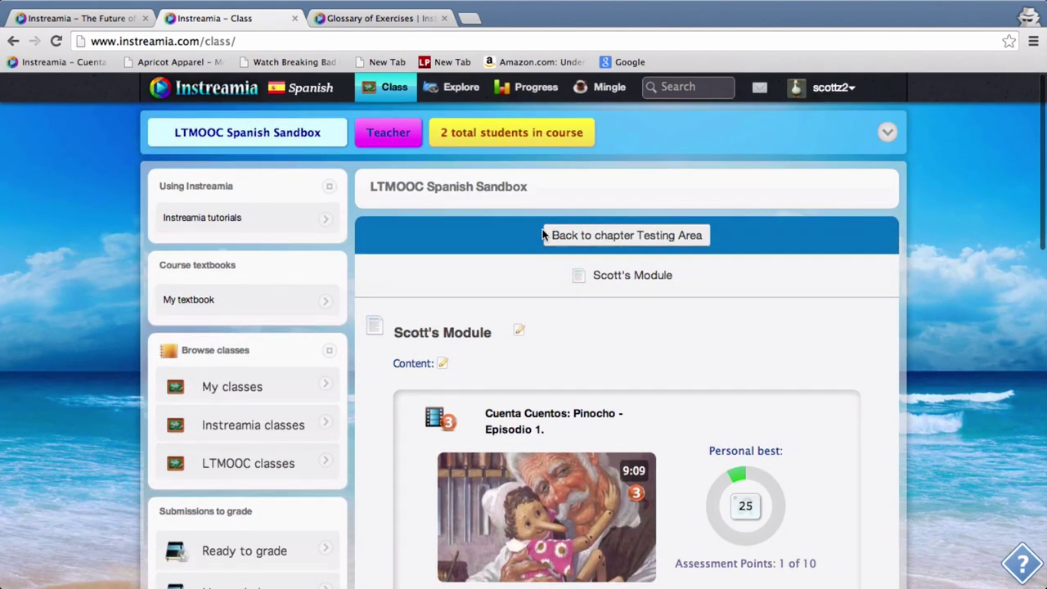
scroll(464, 239, "down", 1)
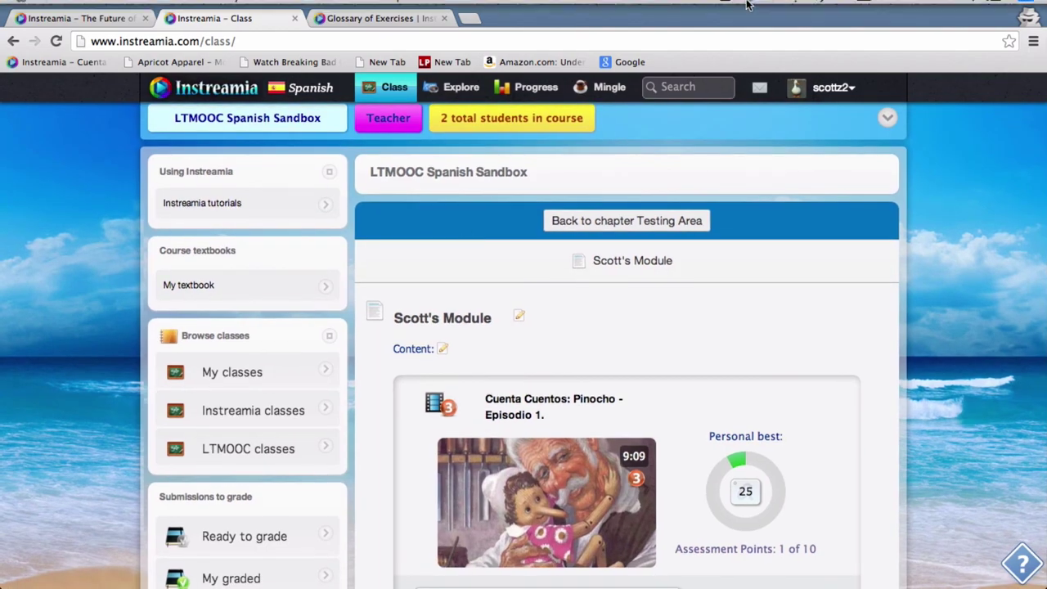